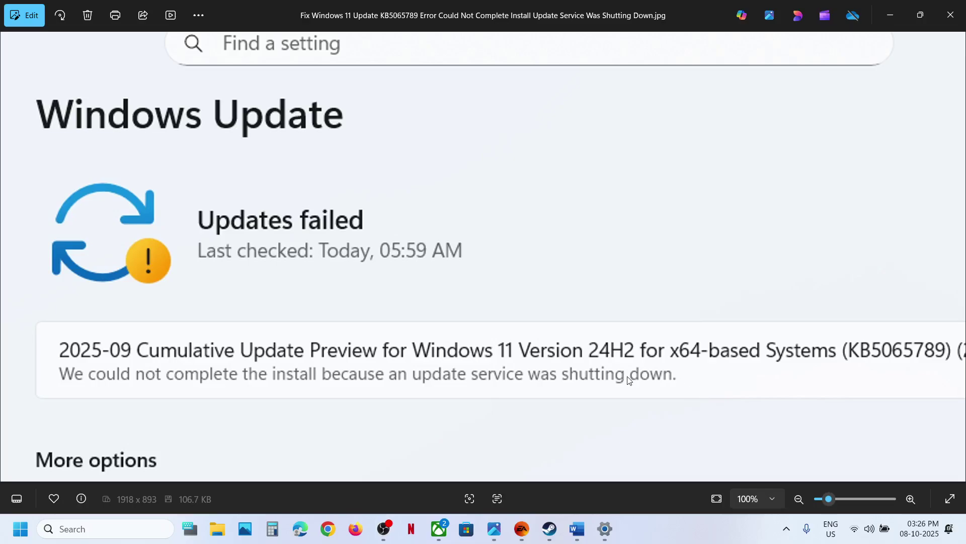
- Open the Services console from a 'services' search and select the Windows Update service
left_click(577, 529)
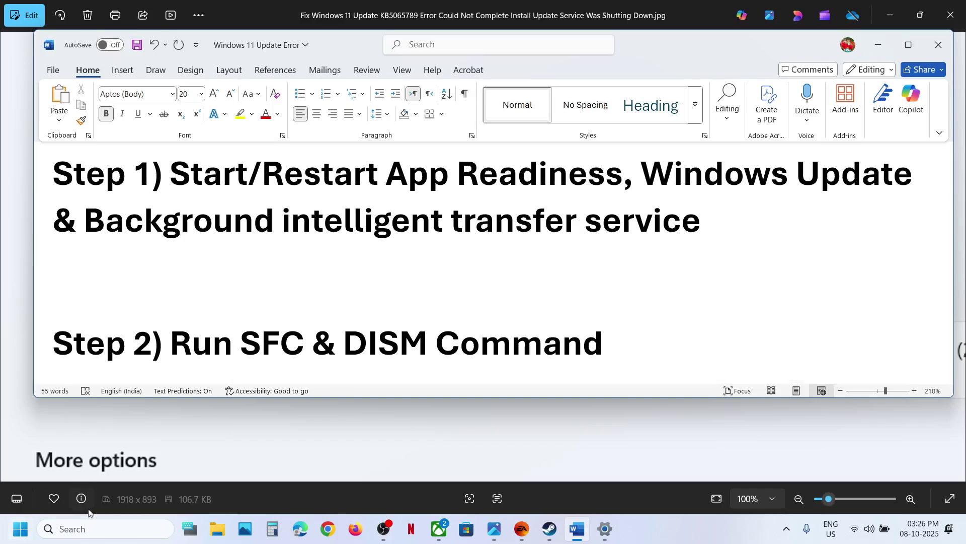
left_click(87, 529)
type("services")
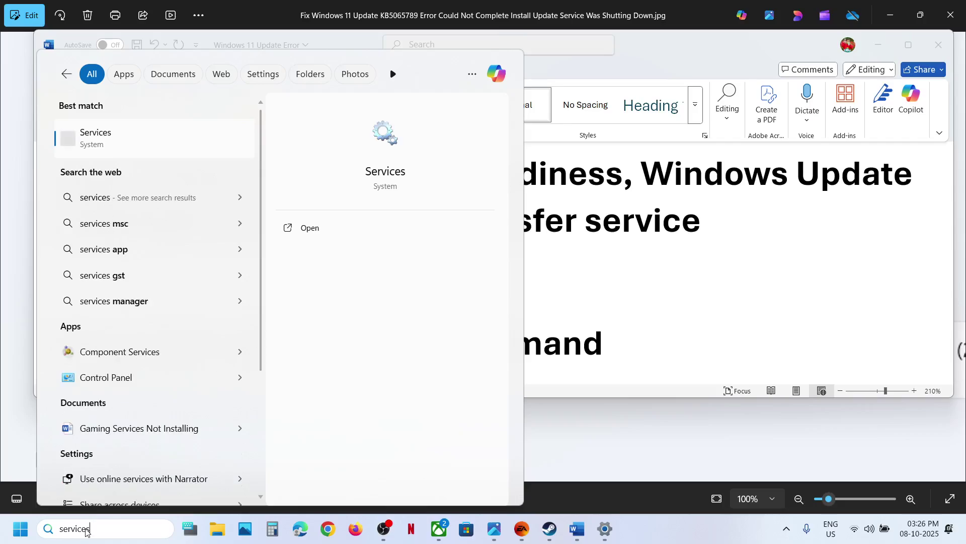
key("Return")
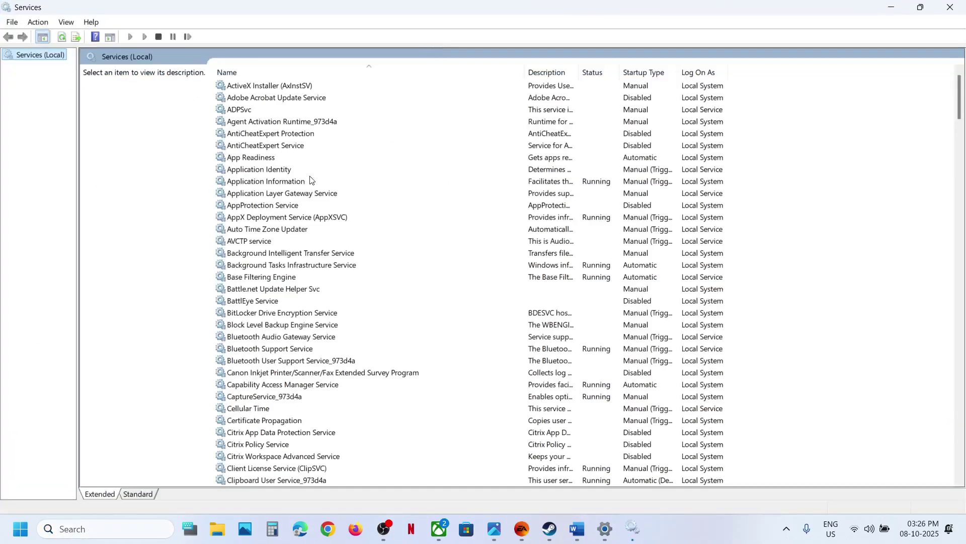
left_click(301, 373)
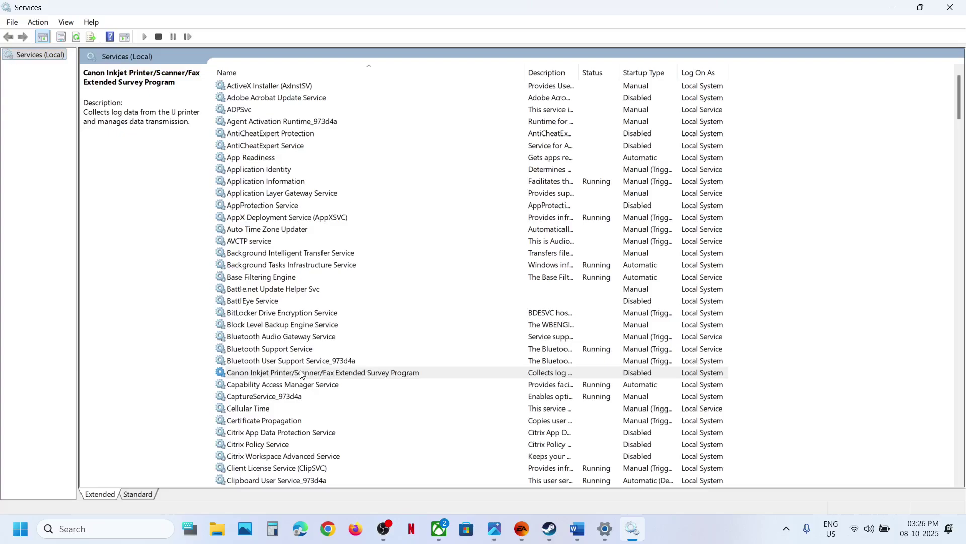
key("w")
scroll(301, 374, "down", 5)
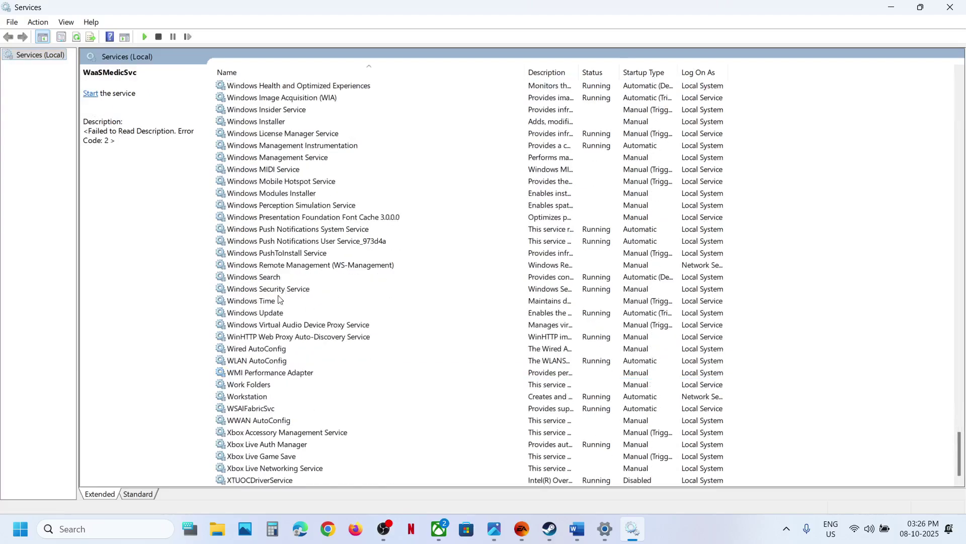
left_click(332, 313)
- Set Windows Update's startup type to Automatic and apply it
double_click(338, 313)
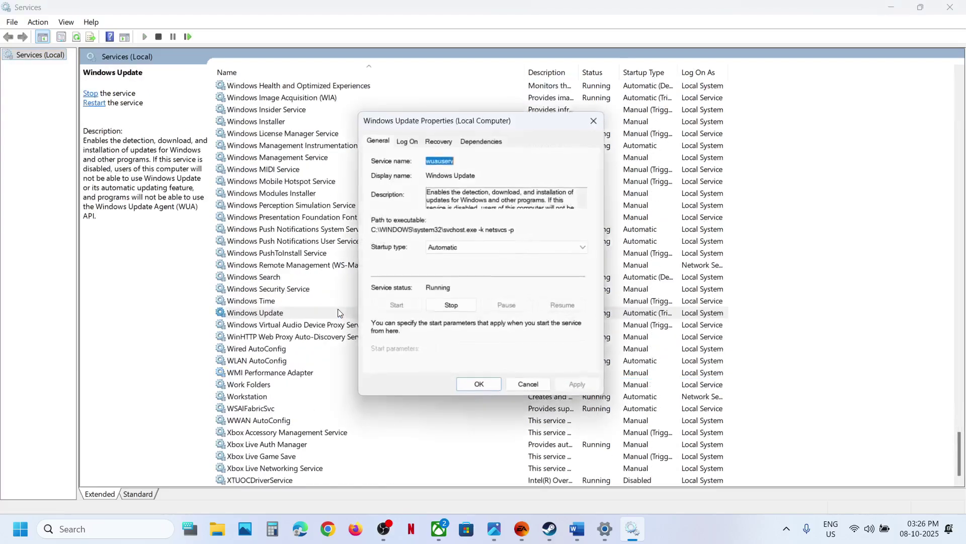
left_click(453, 249)
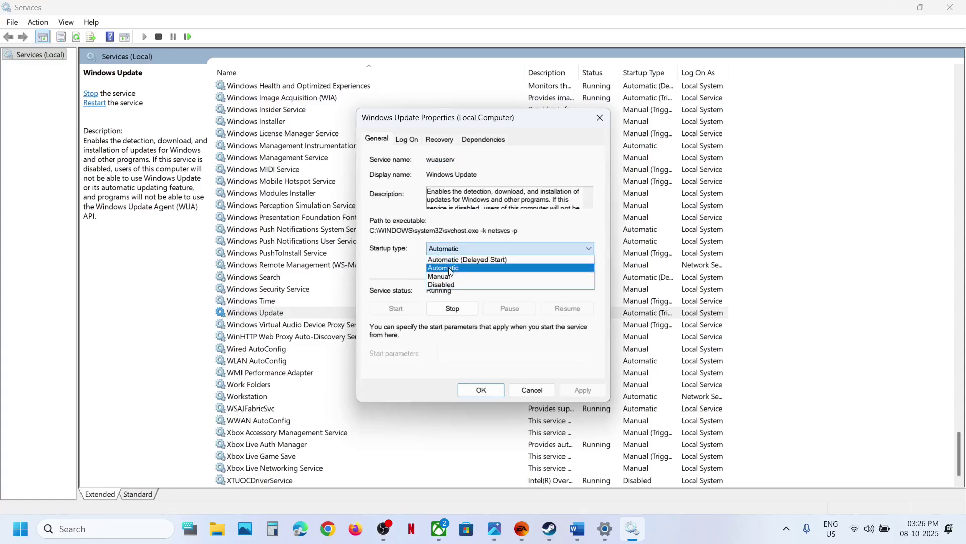
left_click(451, 272)
left_click(575, 396)
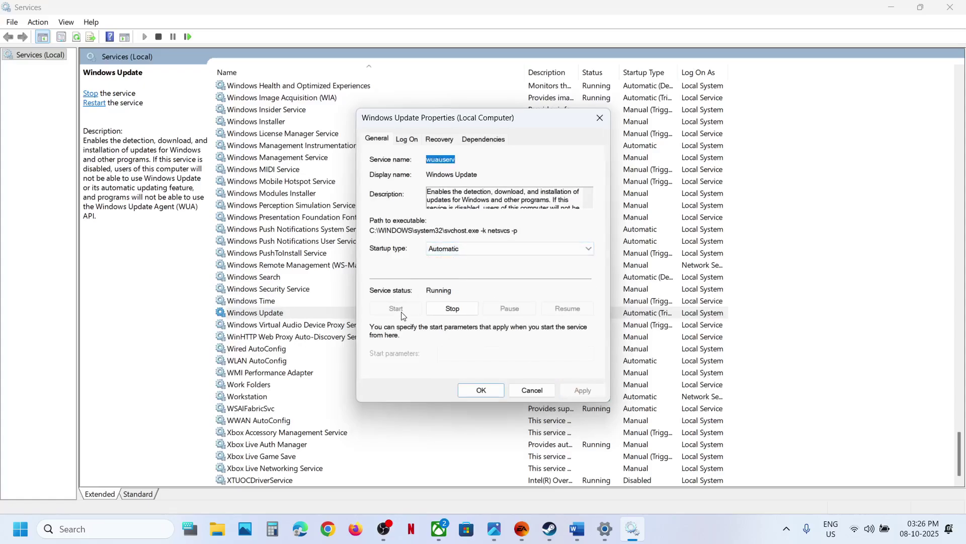
left_click(479, 393)
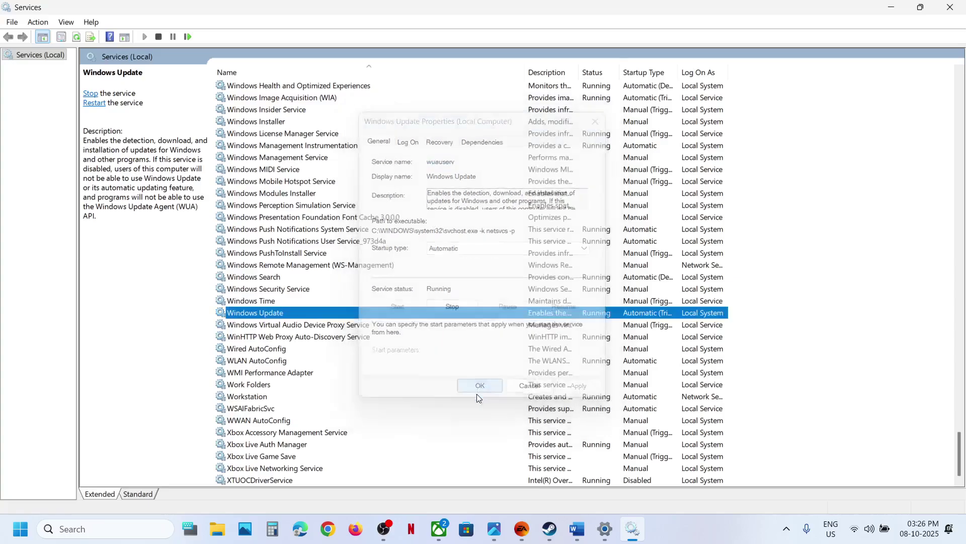
- Restart the Windows Update service
right_click(273, 316)
left_click(307, 379)
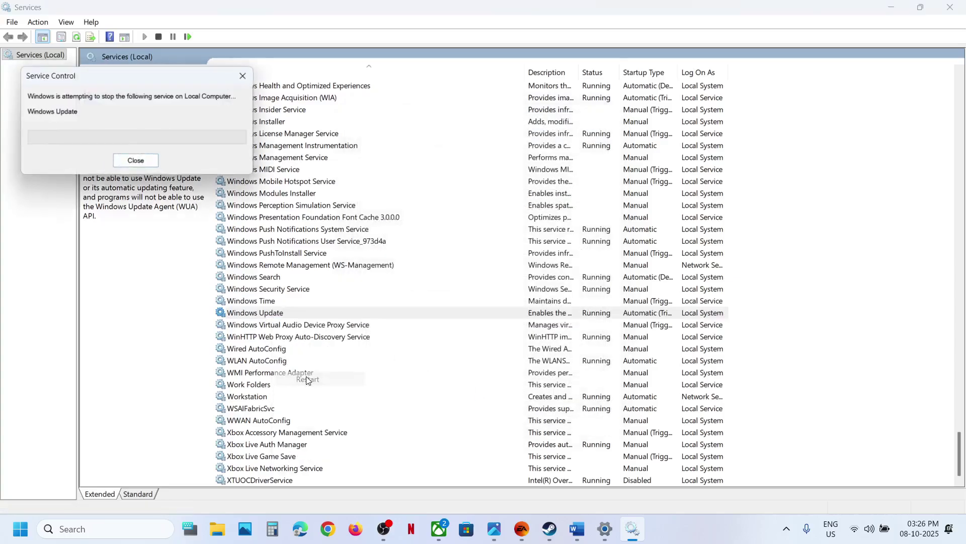
left_click(330, 233)
- Set Background Intelligent Transfer Service to Automatic startup and start it
key("b")
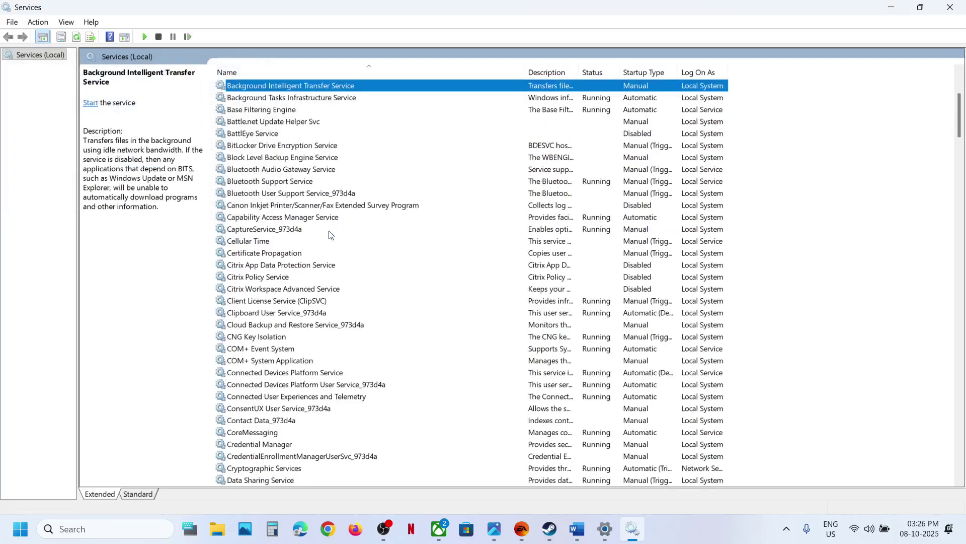
scroll(330, 234, "up", 2)
double_click(374, 159)
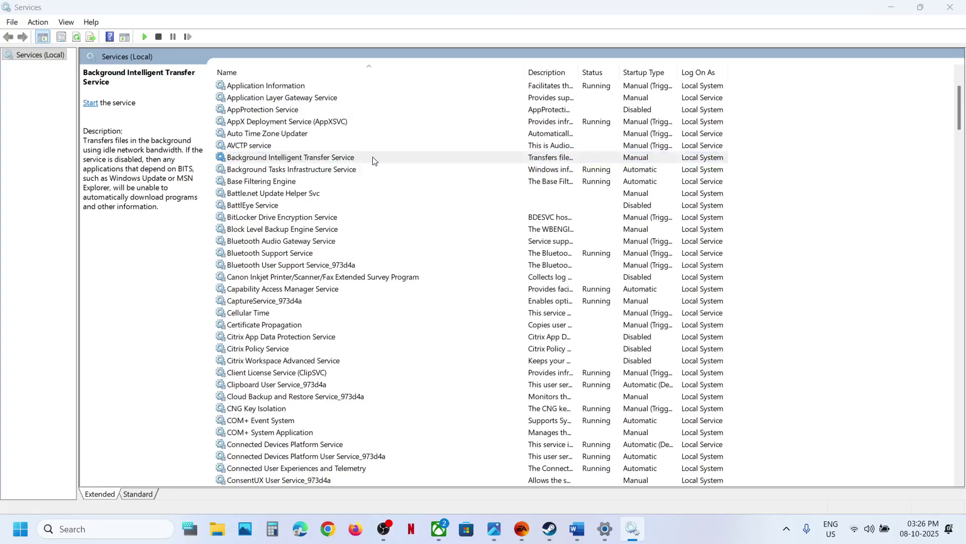
left_click(453, 250)
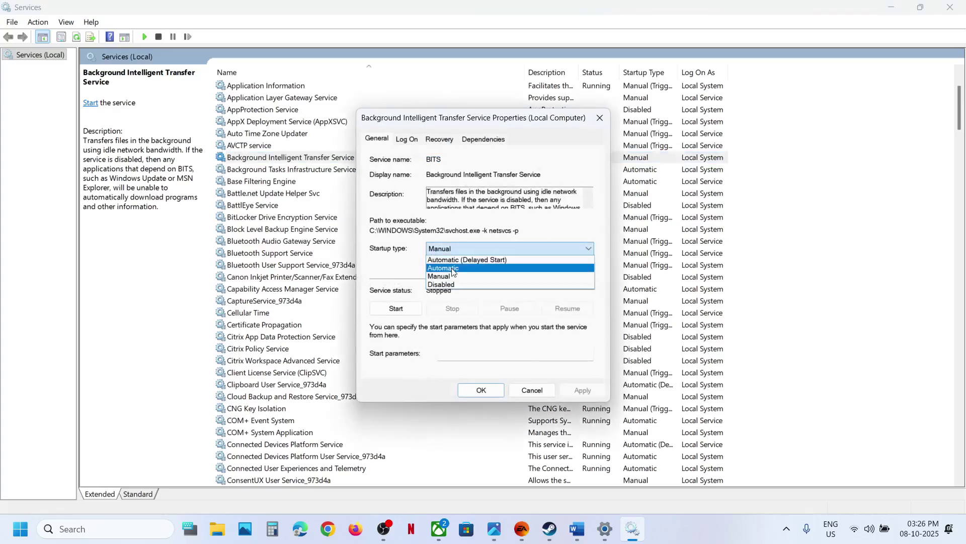
left_click(448, 267)
left_click(572, 393)
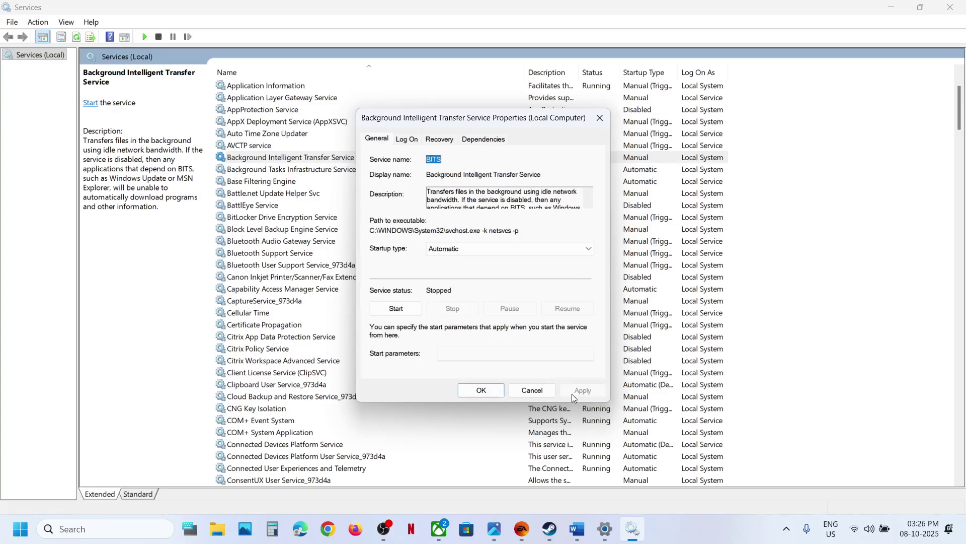
left_click(409, 312)
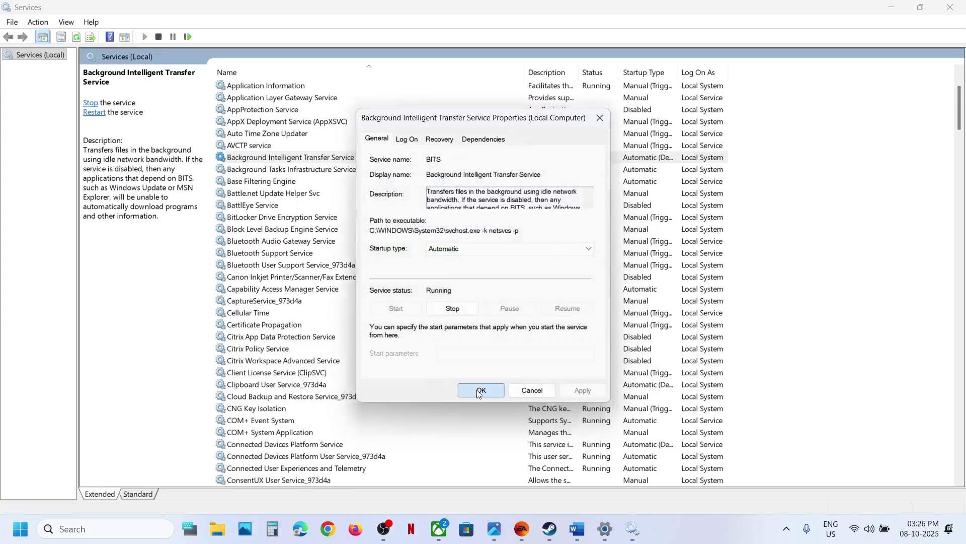
left_click(480, 391)
- Restart the Background Intelligent Transfer Service and return to the top of the list
right_click(316, 157)
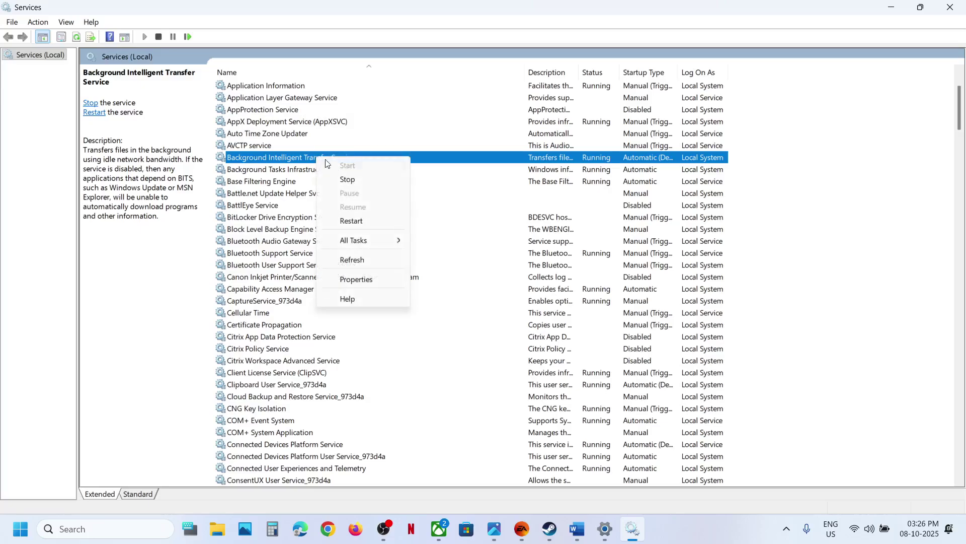
left_click(352, 221)
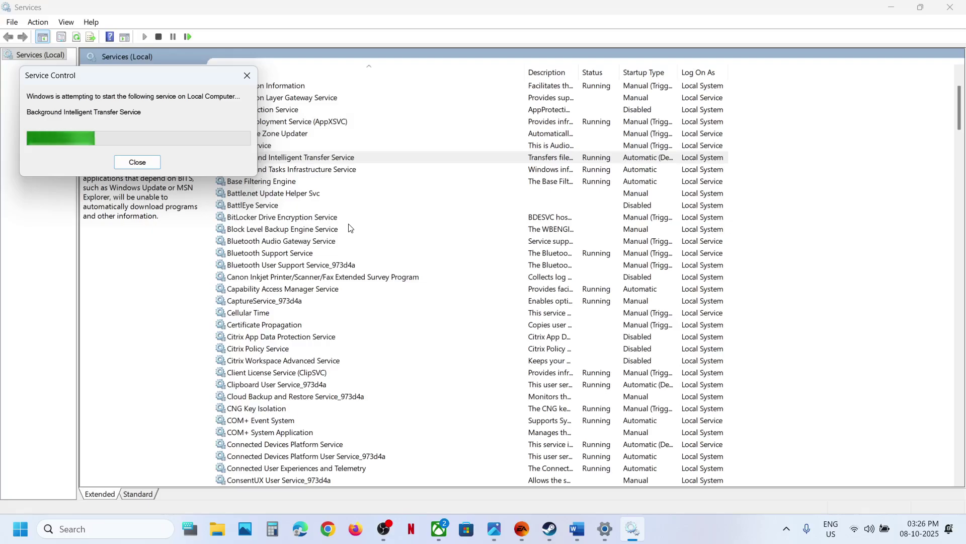
left_click(325, 241)
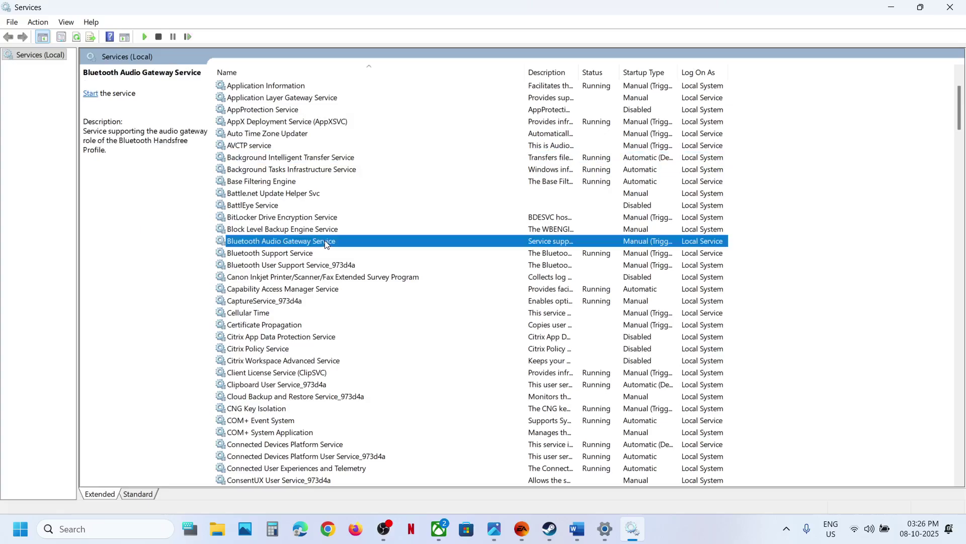
key("Home")
- Start App Readiness with Automatic startup, then close the Services window
left_click(248, 159)
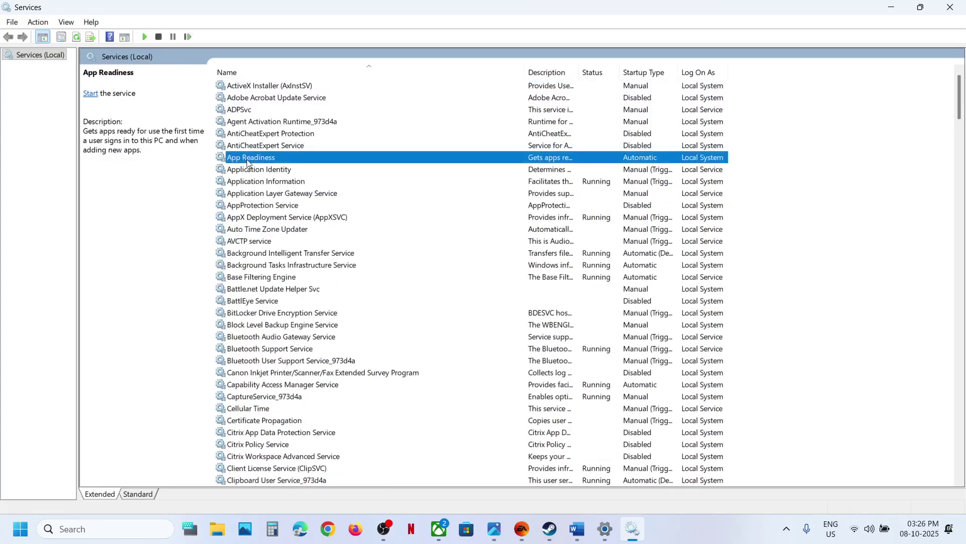
double_click(319, 160)
left_click(462, 249)
left_click(457, 268)
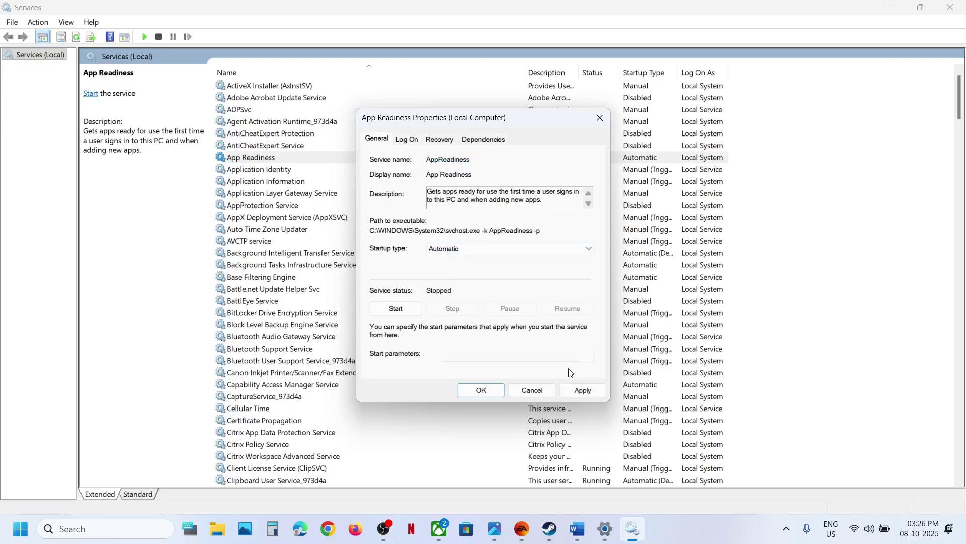
left_click(397, 308)
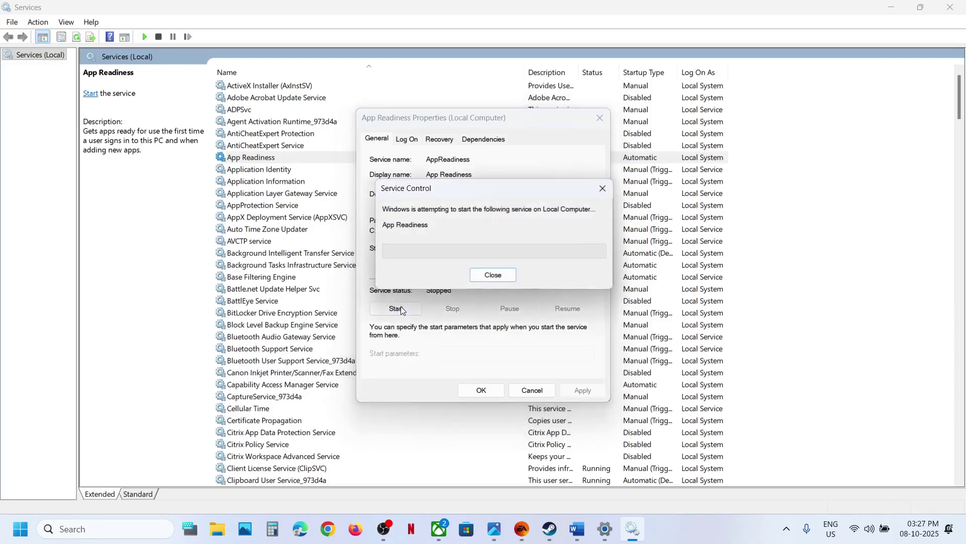
left_click(481, 390)
left_click(956, 11)
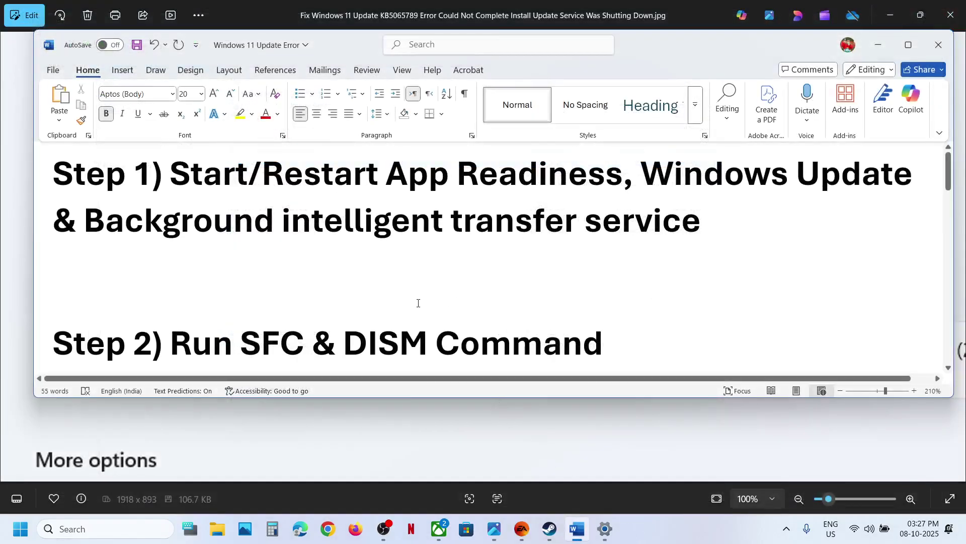
- Scroll the notes to Step 2 and launch Command Prompt as administrator via a 'cmd' search
scroll(418, 303, "down", 3)
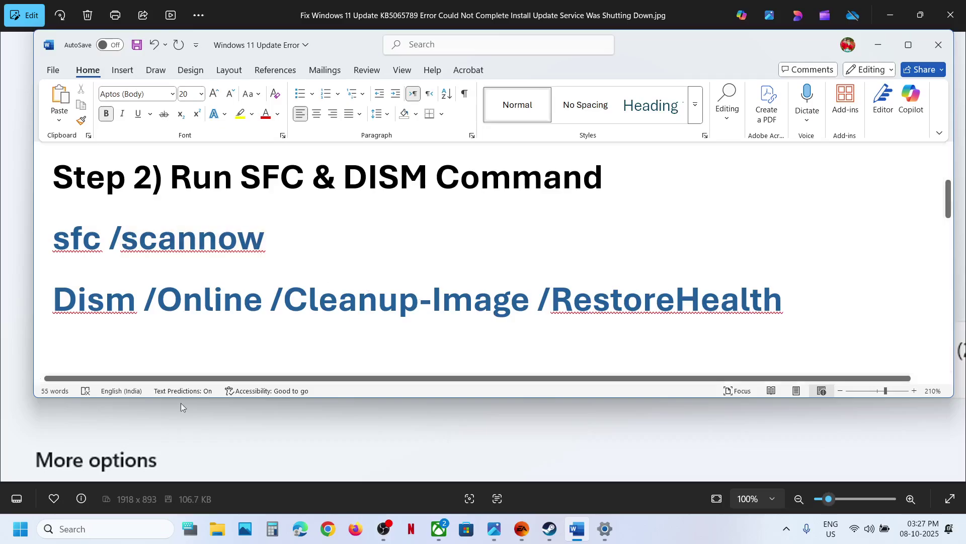
left_click(111, 526)
type("cmd")
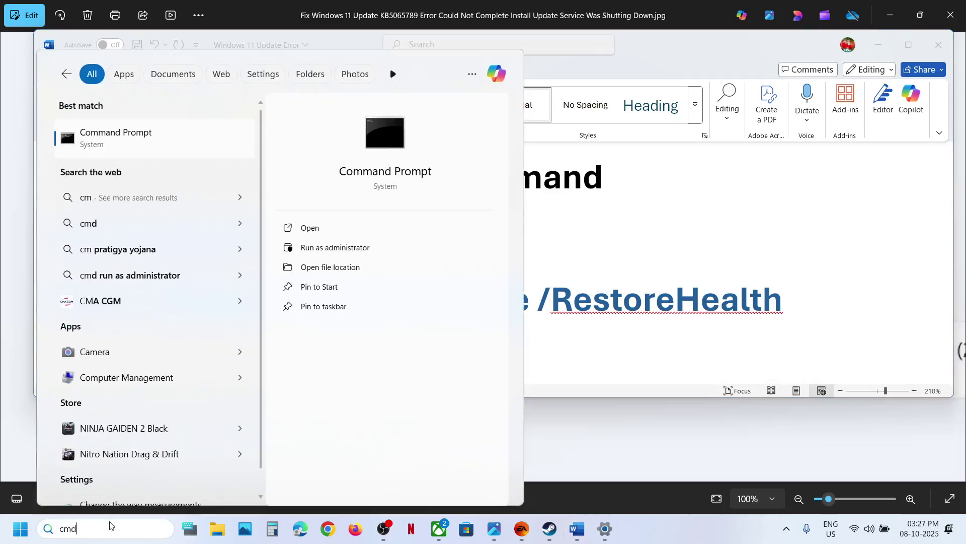
right_click(134, 142)
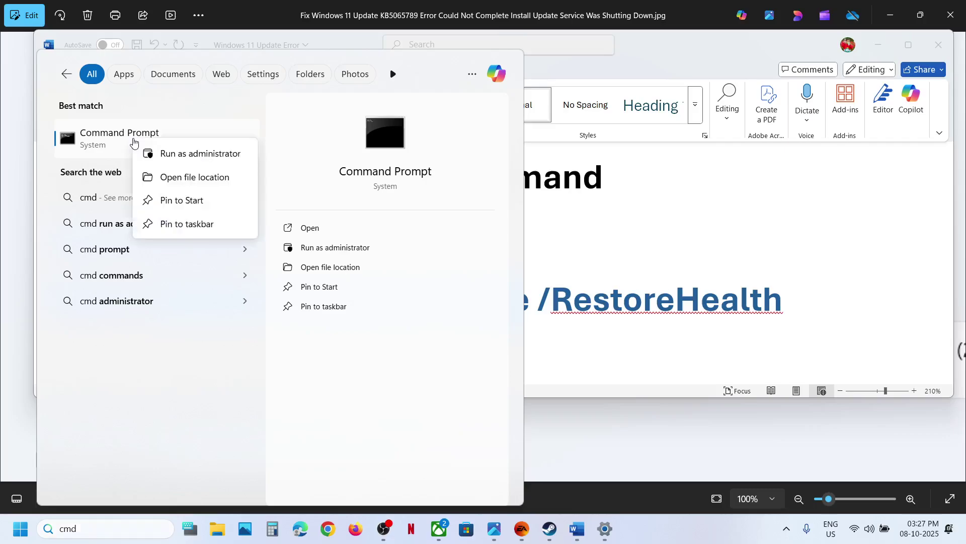
left_click(197, 154)
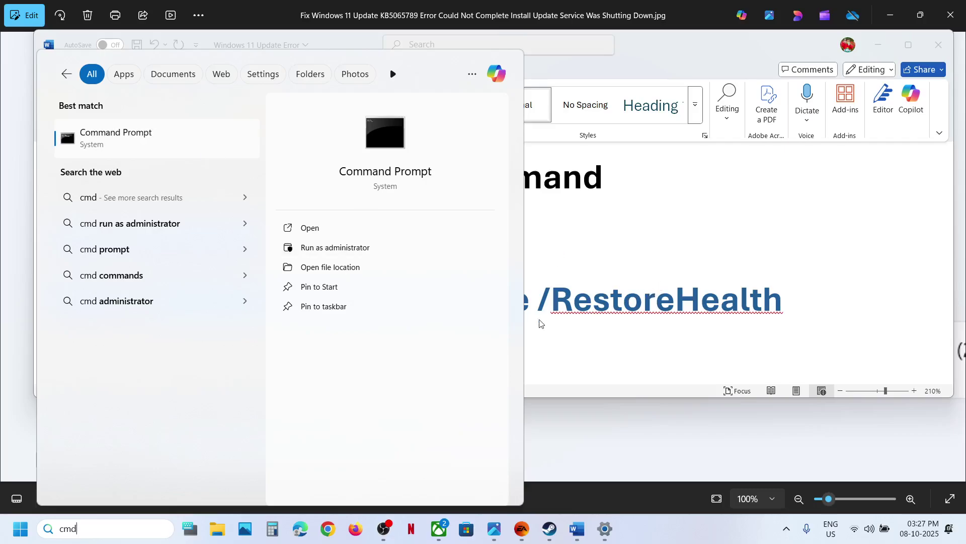
left_click(436, 359)
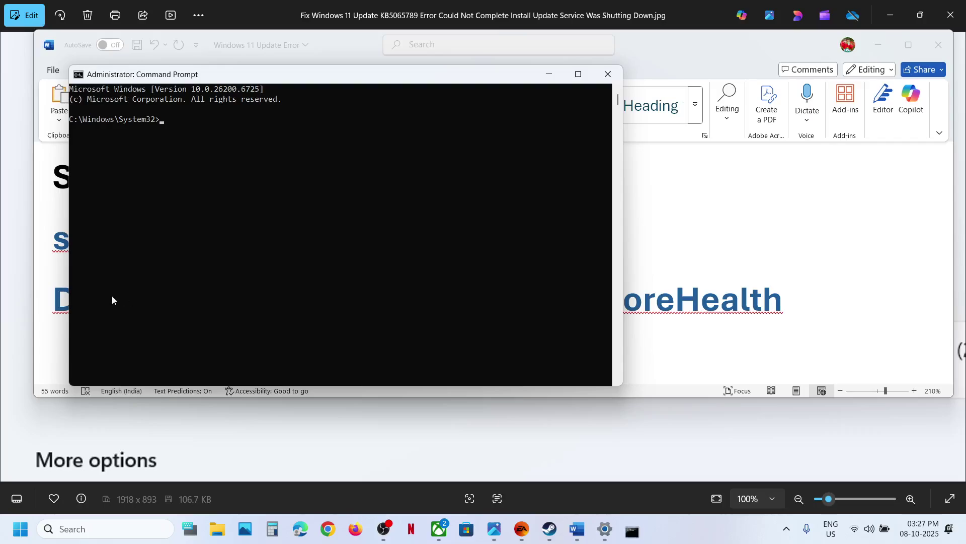
- Copy sfc /scannow from the Word notes and run it in the admin Command Prompt
left_click(59, 254)
double_click(167, 237)
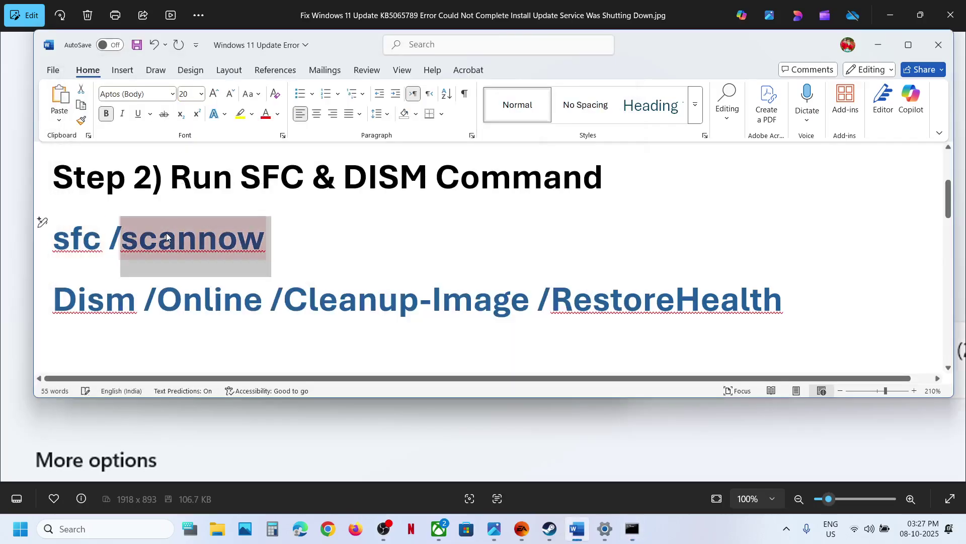
left_click(167, 236)
key("super+c")
left_click(634, 528)
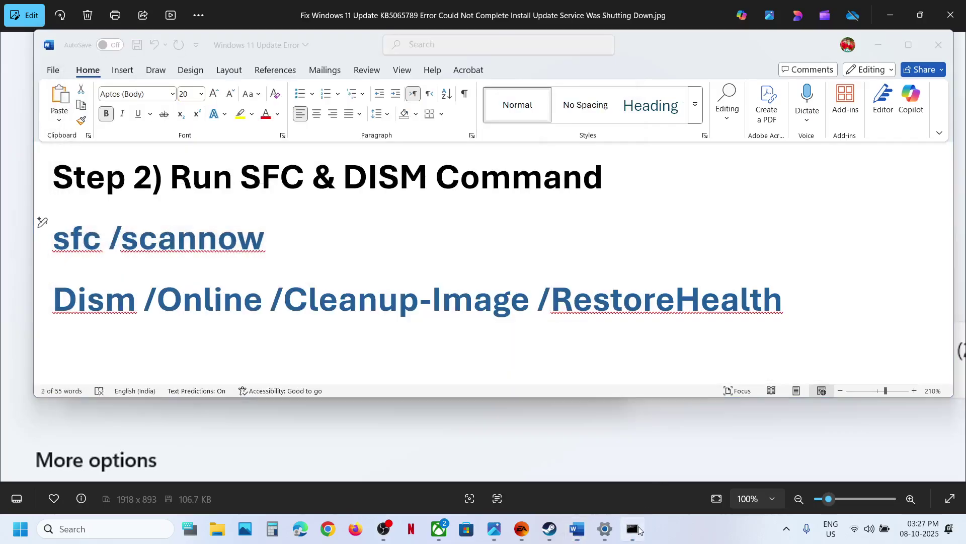
right_click(355, 217)
key("Return")
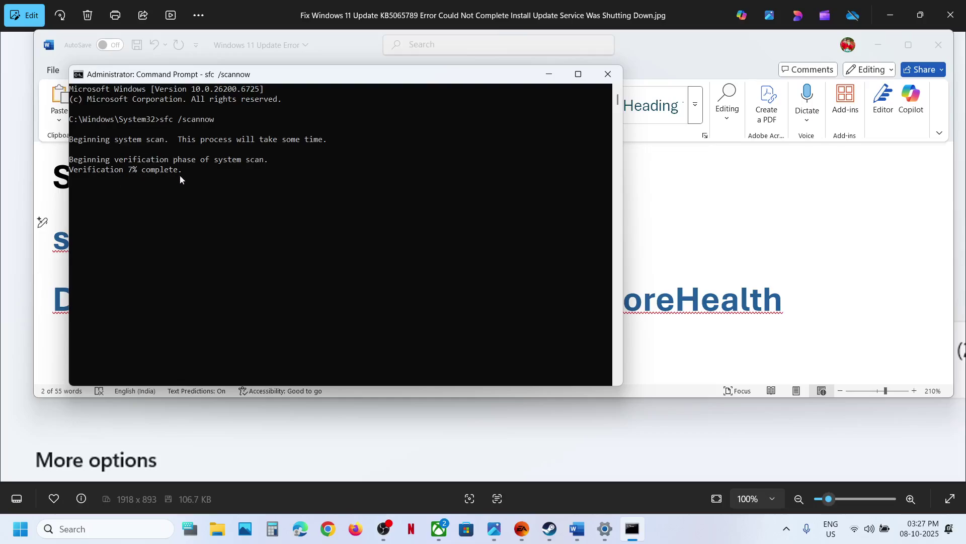
- Copy the DISM RestoreHealth command line from the Word notes
left_click(712, 299)
double_click(712, 300)
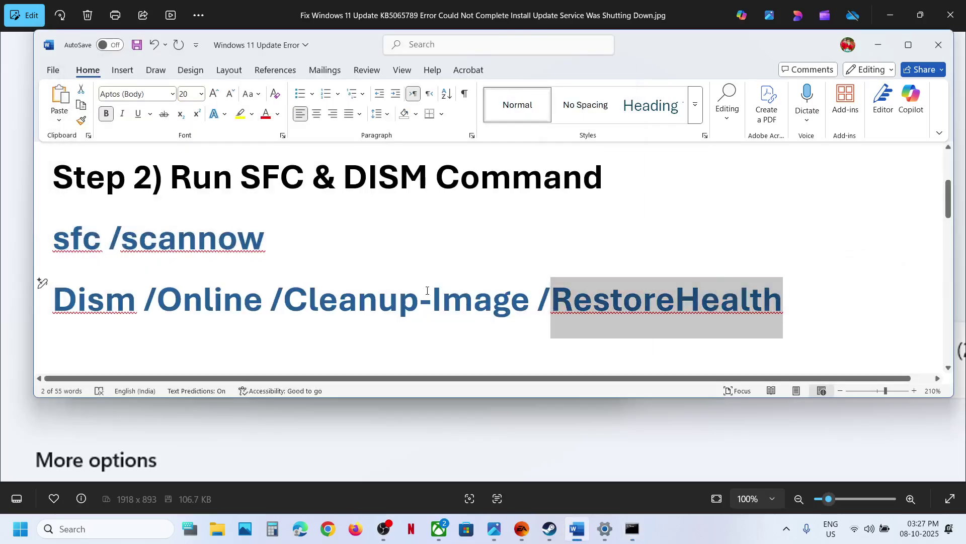
triple_click(393, 296)
right_click(392, 296)
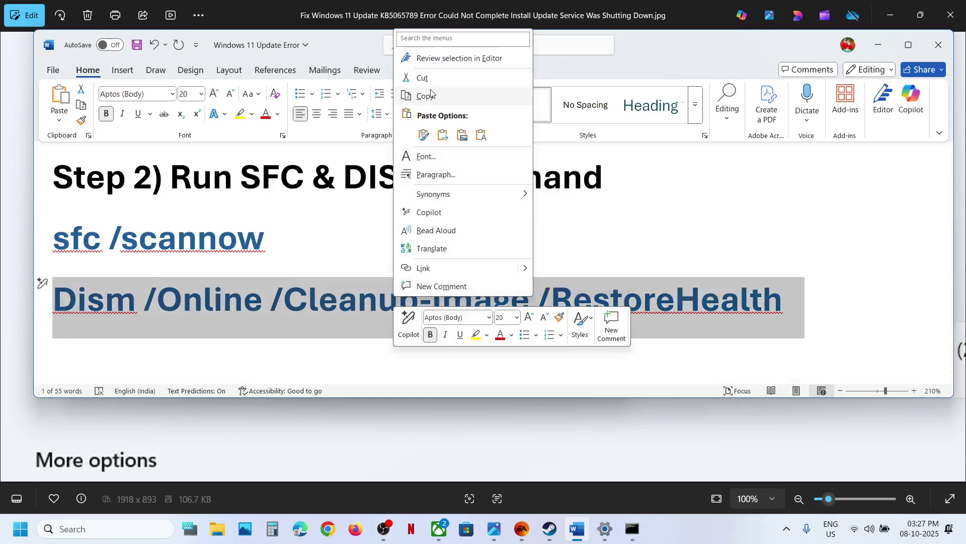
left_click(432, 98)
- Check the running scan, then open and dismiss the Start power options
left_click(633, 528)
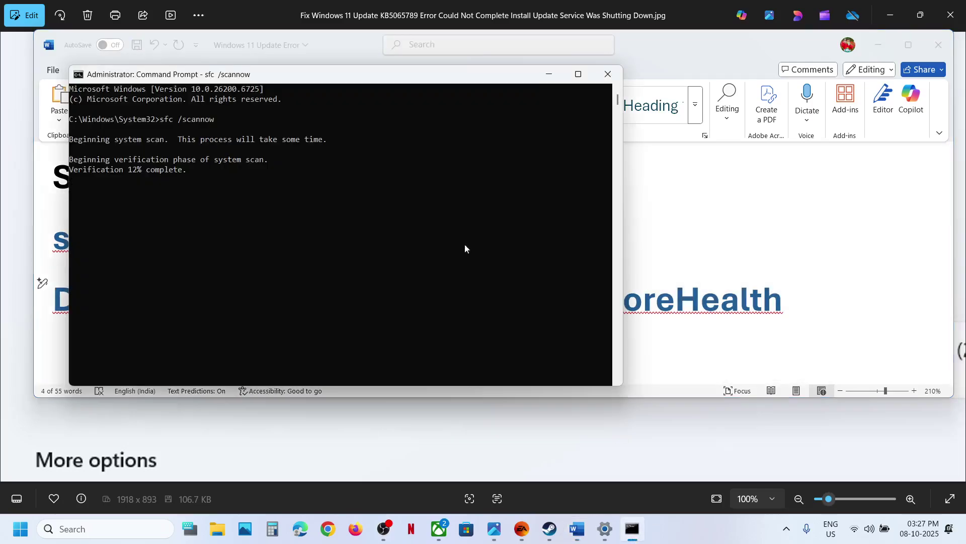
key("alt+Tab")
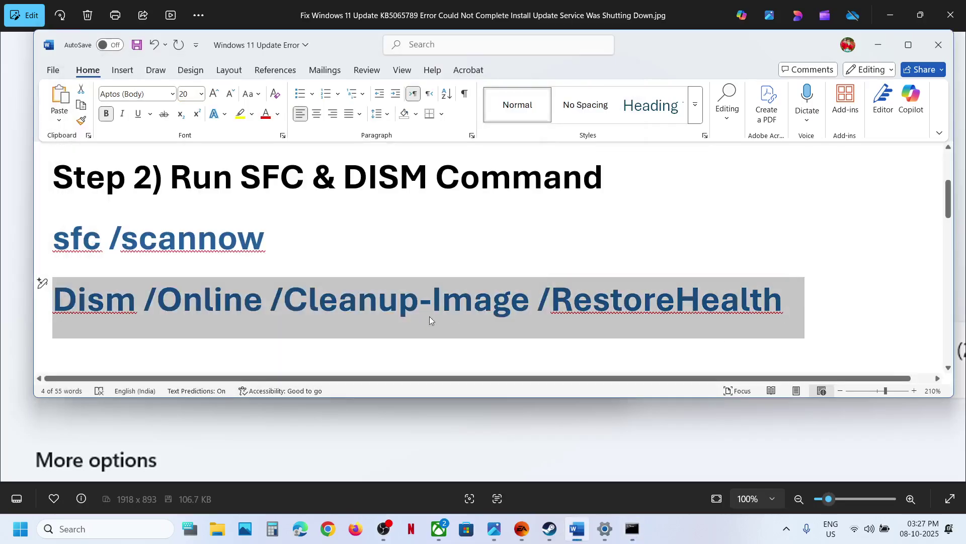
key("alt+Tab")
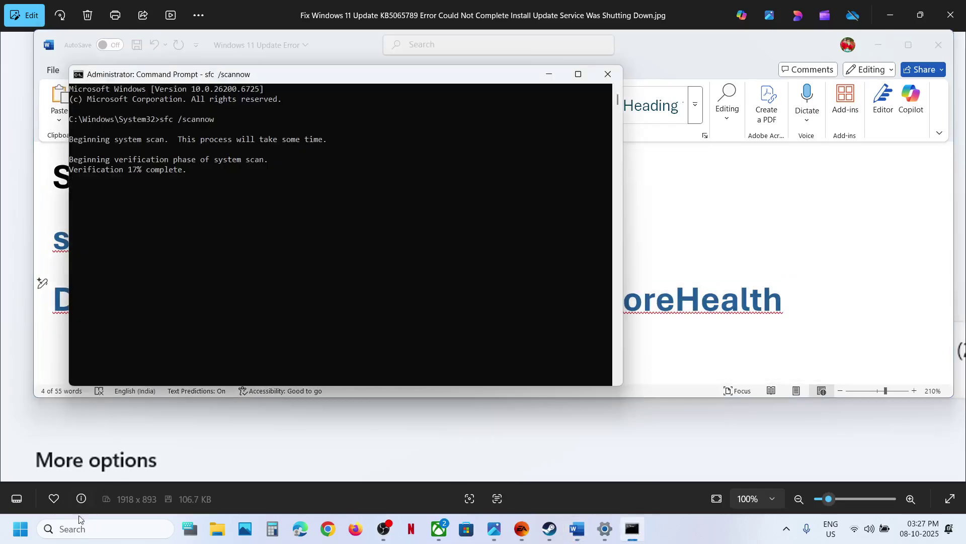
left_click(20, 528)
left_click(365, 485)
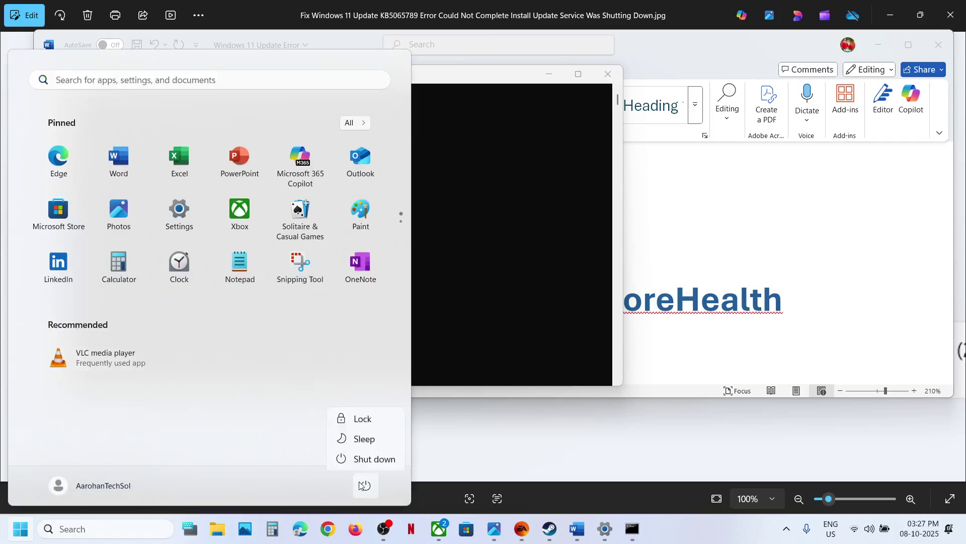
left_click(744, 276)
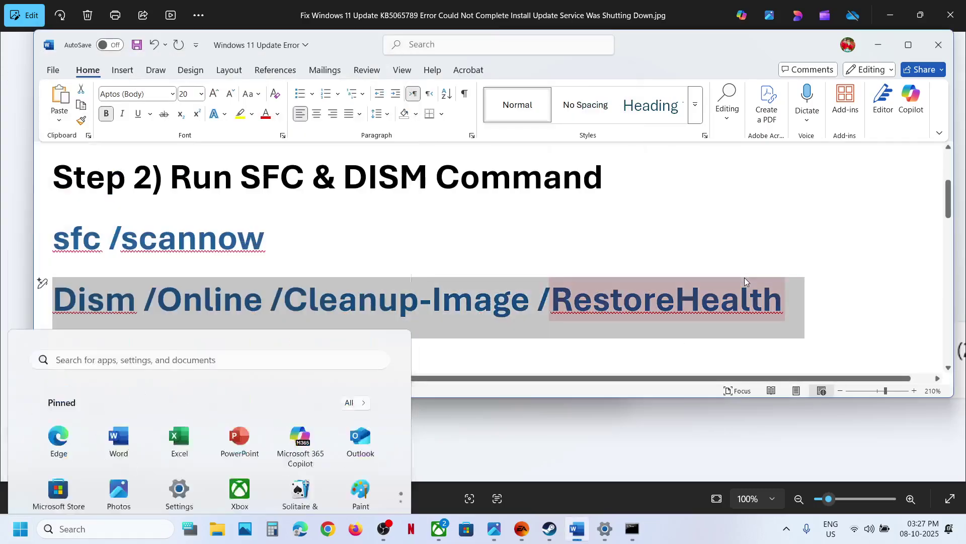
- In Windows Update settings, pause updates for 1 week, then resume them
scroll(397, 290, "down", 3)
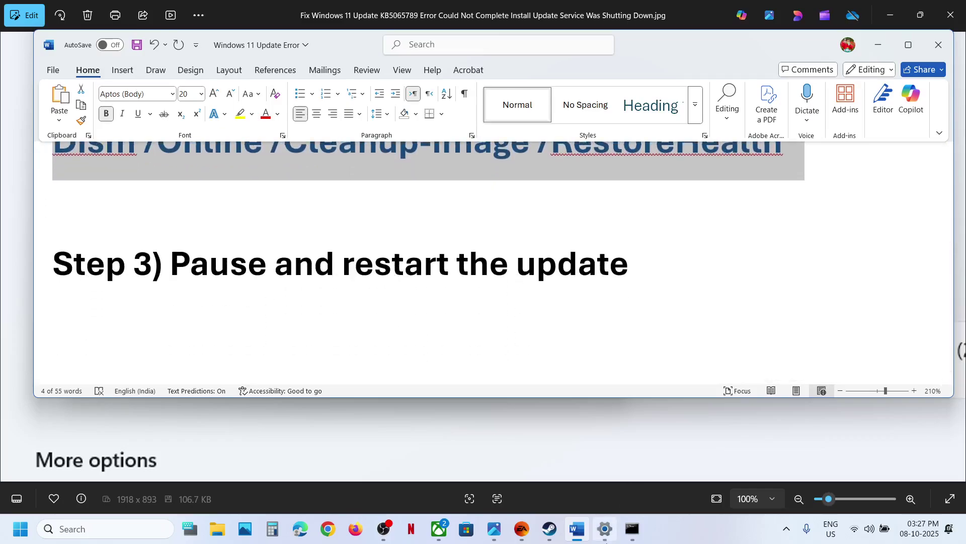
left_click(605, 540)
left_click(74, 383)
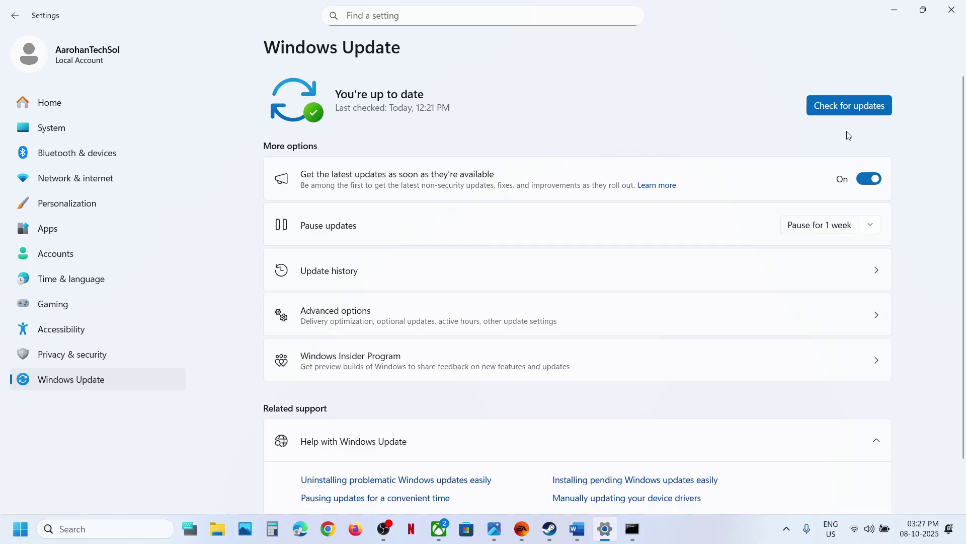
left_click(806, 226)
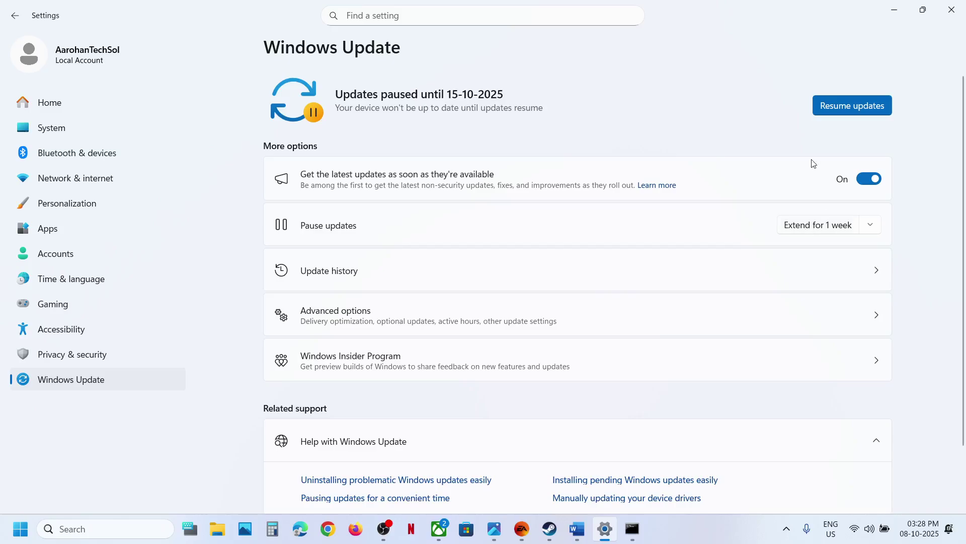
left_click(870, 104)
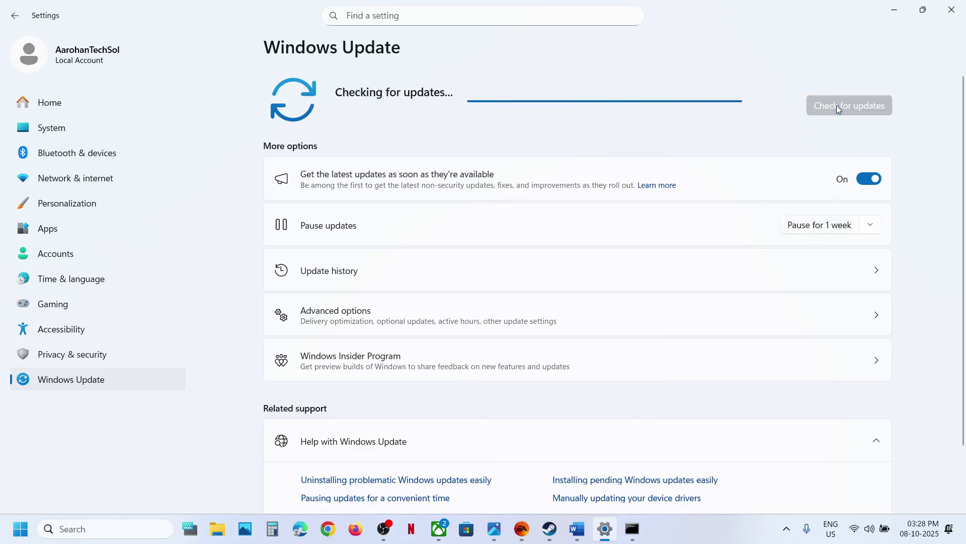
- Open the Microsoft Update Catalog link from the Word notes
left_click(576, 528)
scroll(297, 266, "down", 5)
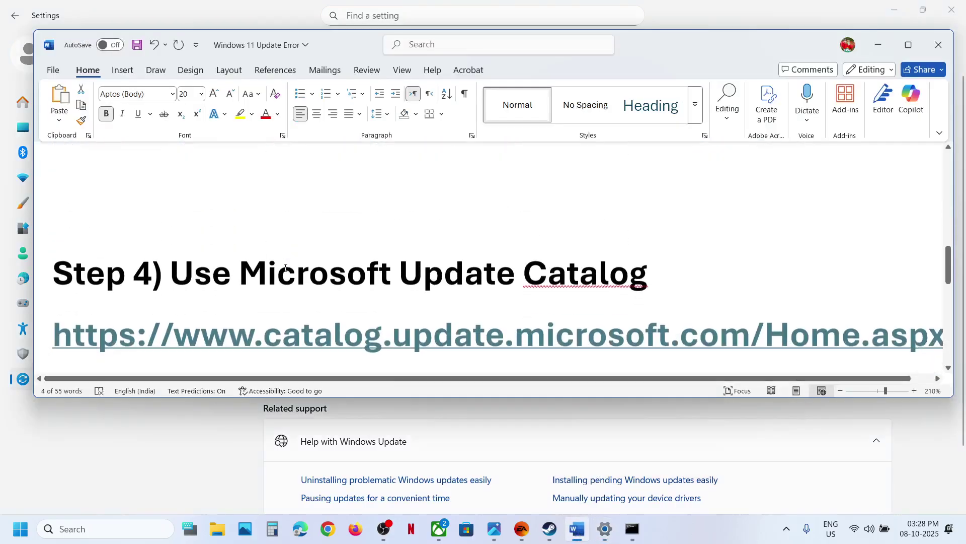
left_click(432, 280, "ctrl")
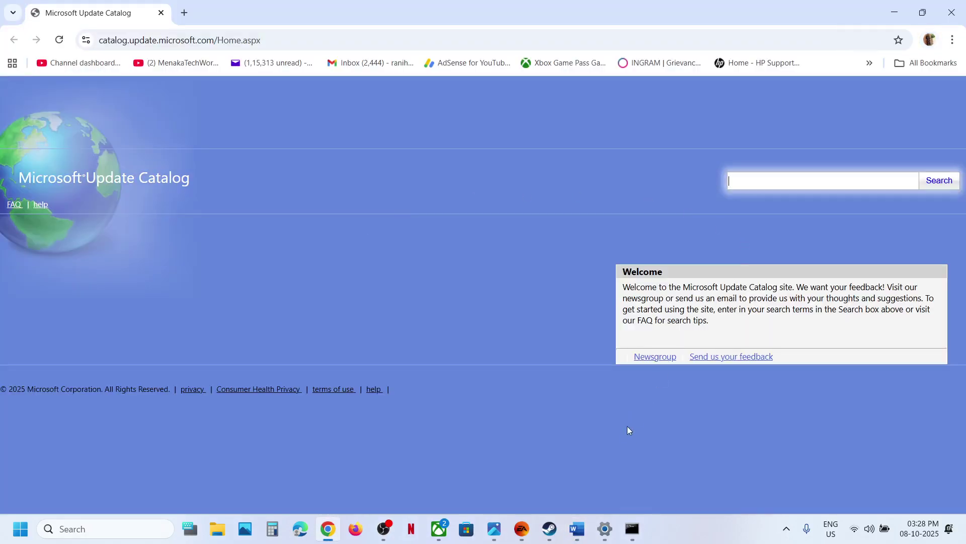
- Copy KB5065789 from Update history and search the Microsoft Update Catalog for it
left_click(604, 529)
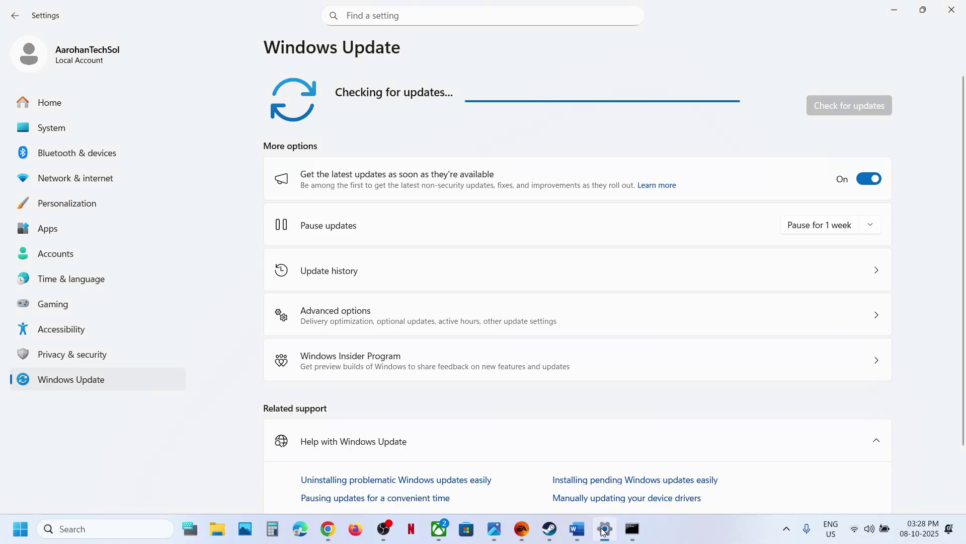
left_click(337, 277)
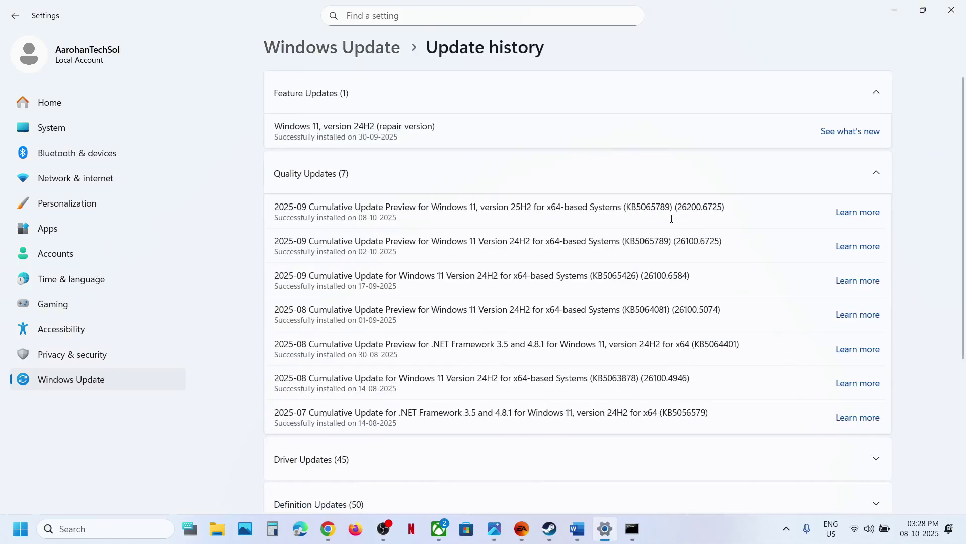
double_click(647, 246)
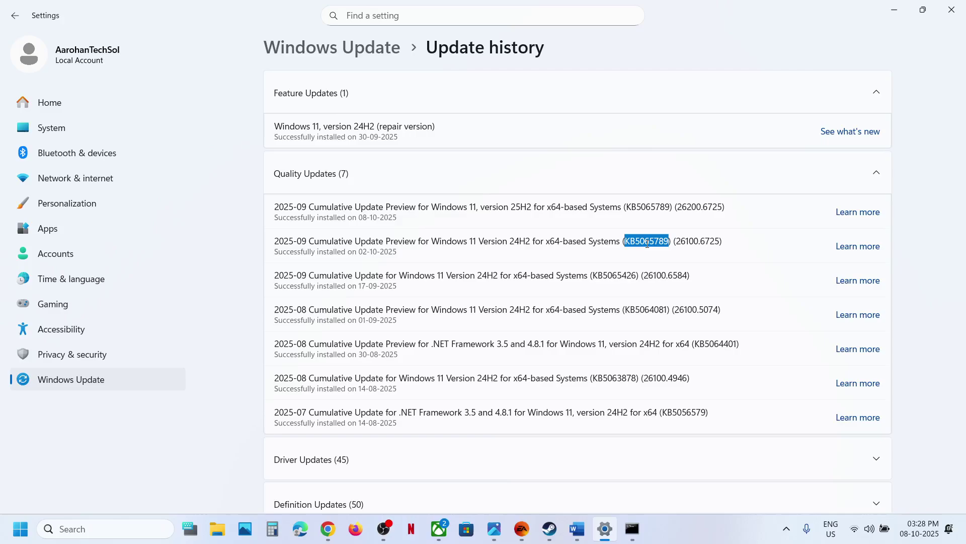
left_click(894, 11)
key("ctrl+v")
left_click(939, 182)
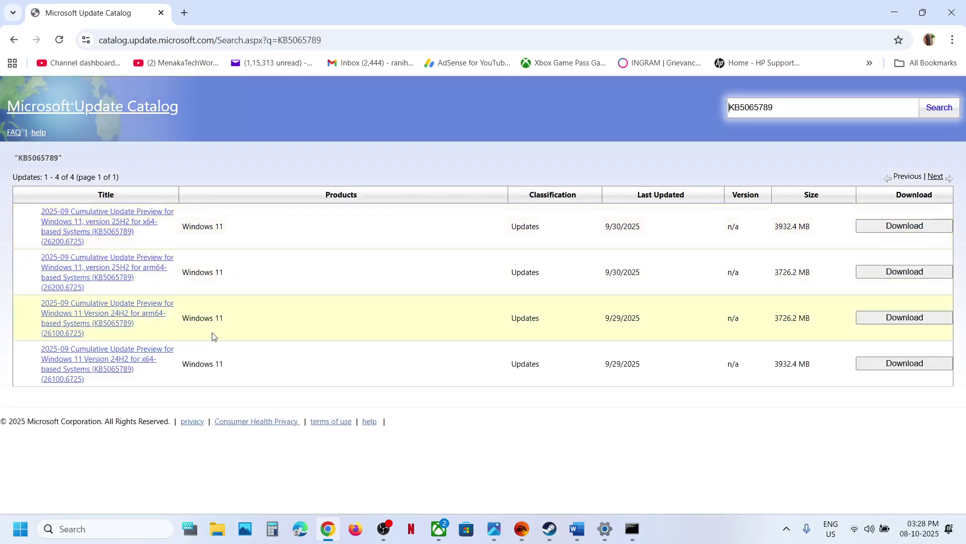
- Run winver to confirm version 25H2, build 26200.6725, then return to Settings
left_click(83, 528)
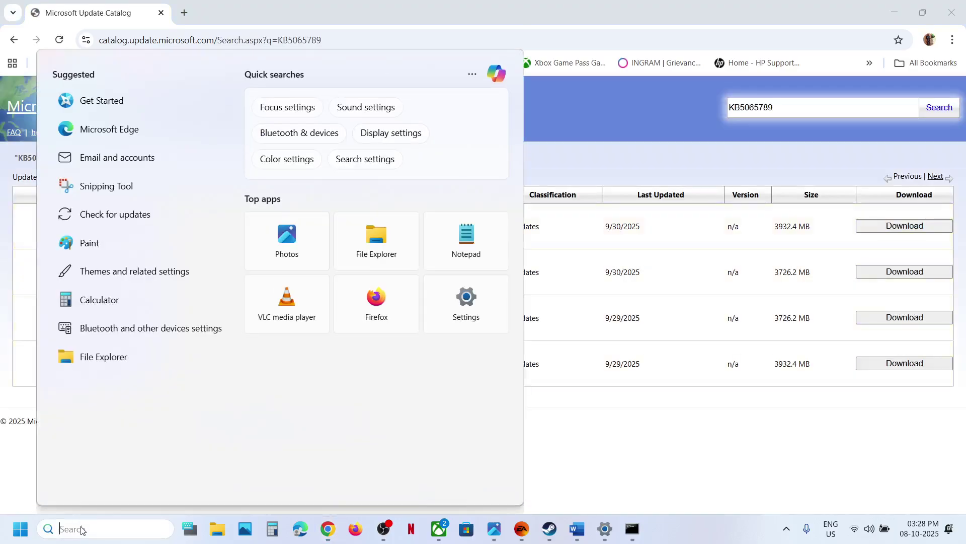
type("winver")
key("Return")
left_click_drag(205, 34, 518, 176)
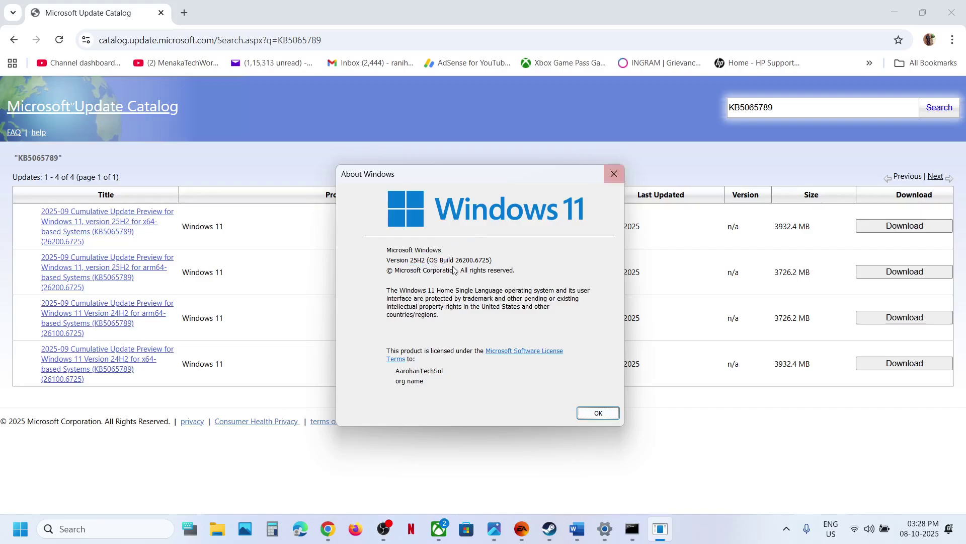
left_click(614, 173)
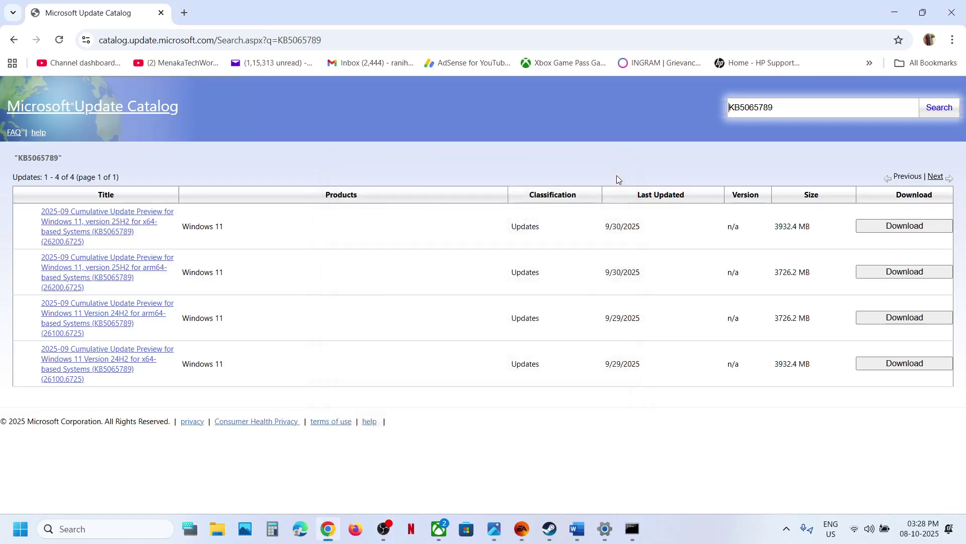
key("alt+Tab")
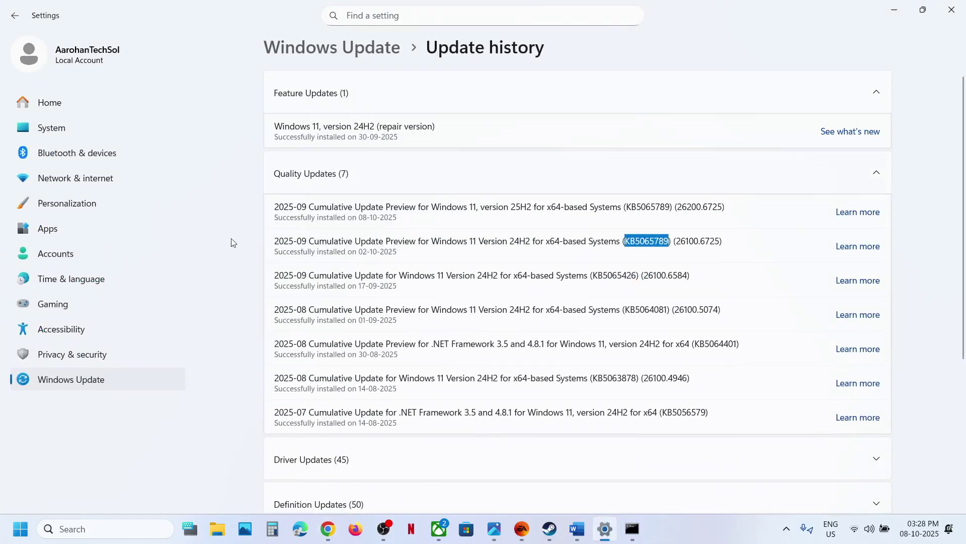
- Check System > About shows a 64-bit, x64-based system type, then close Settings
left_click(71, 133)
scroll(412, 252, "down", 10)
scroll(411, 251, "down", 2)
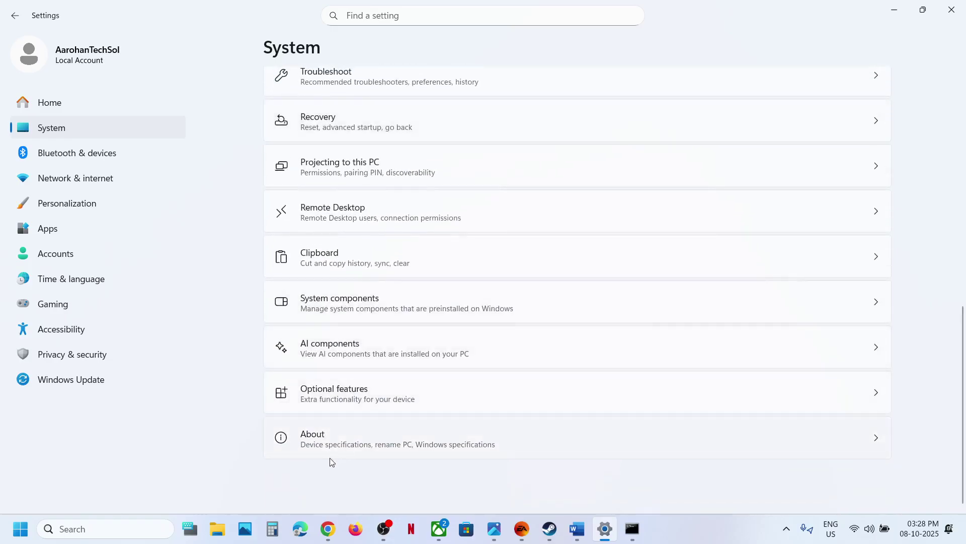
left_click(345, 442)
scroll(384, 421, "down", 10)
scroll(401, 211, "up", 8)
scroll(402, 212, "up", 4)
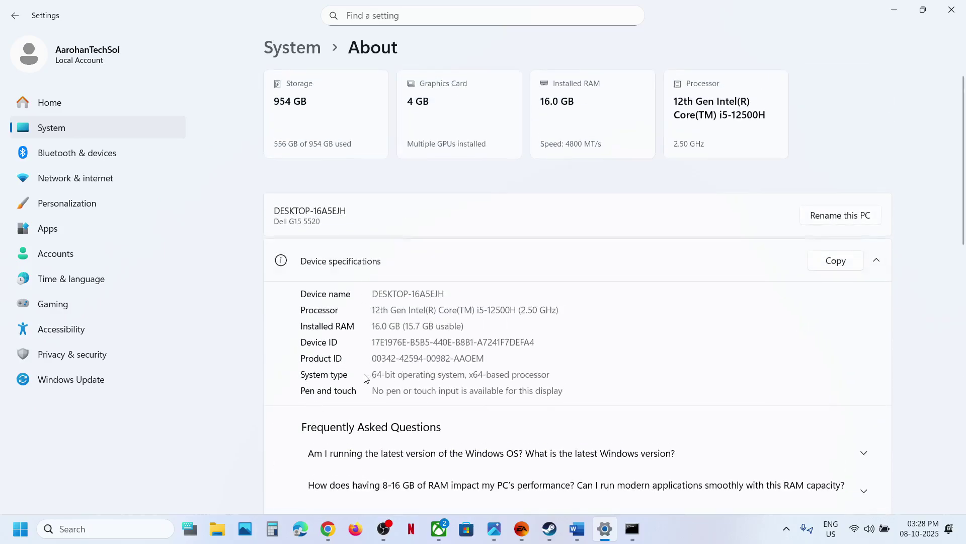
left_click_drag(401, 373, 546, 394)
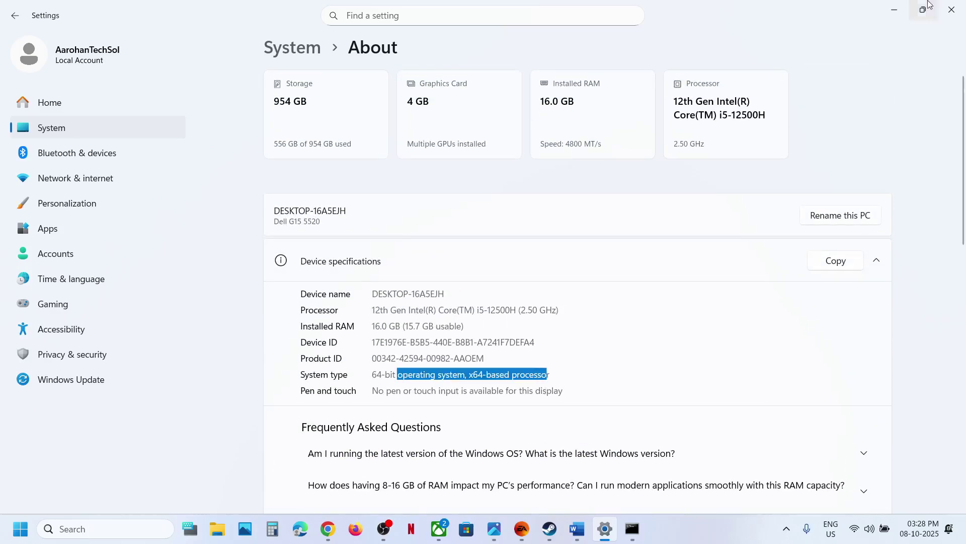
left_click(951, 10)
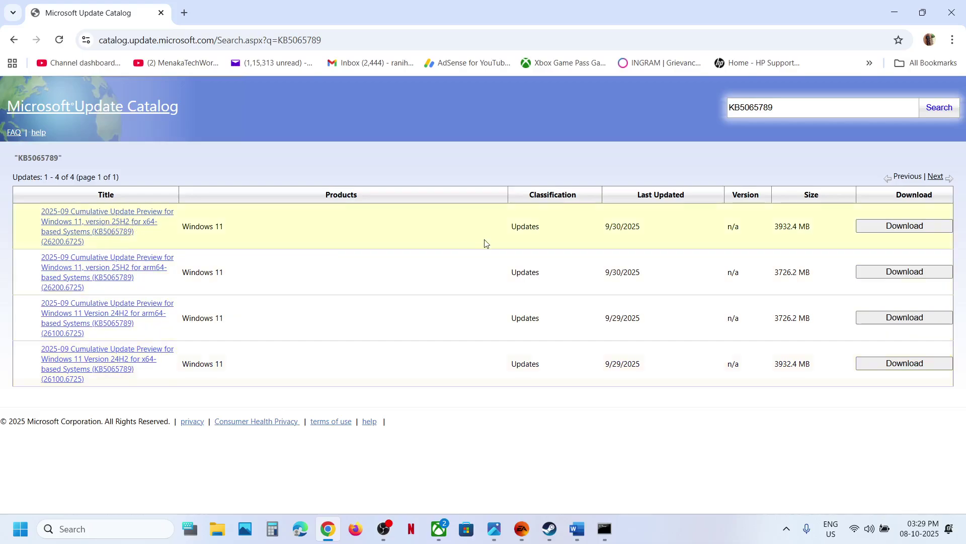
- Download the KB5065789 x64 25H2 .msu package and check its download progress
left_click(906, 225)
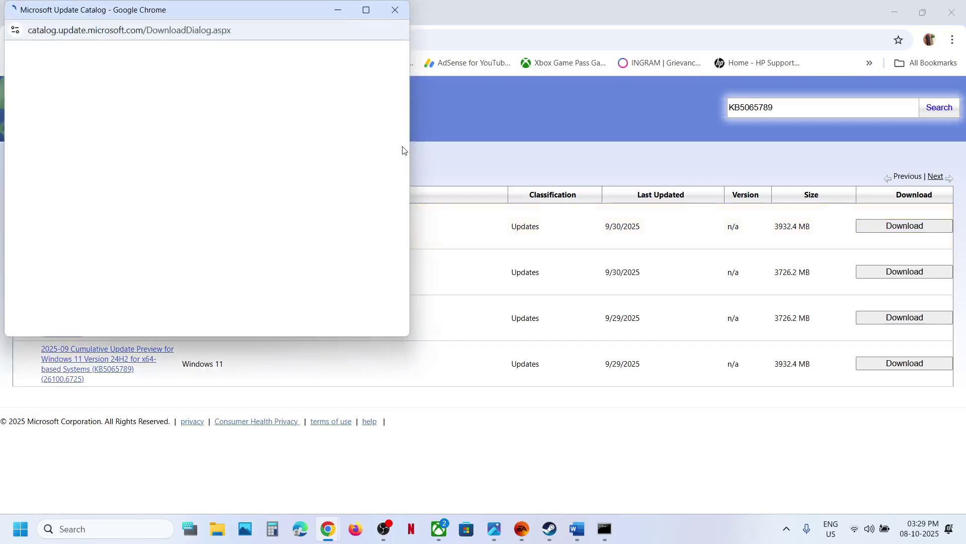
left_click_drag(242, 7, 463, 129)
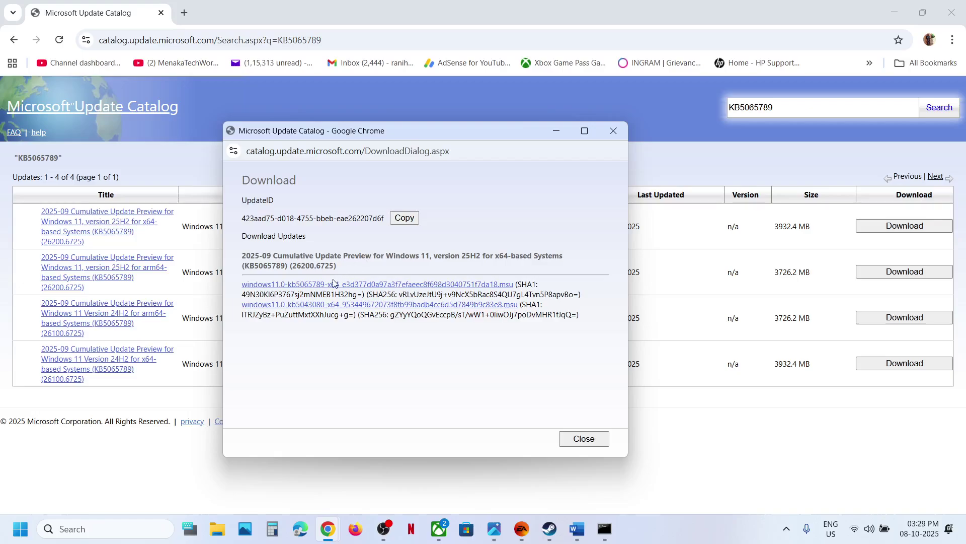
left_click(317, 285)
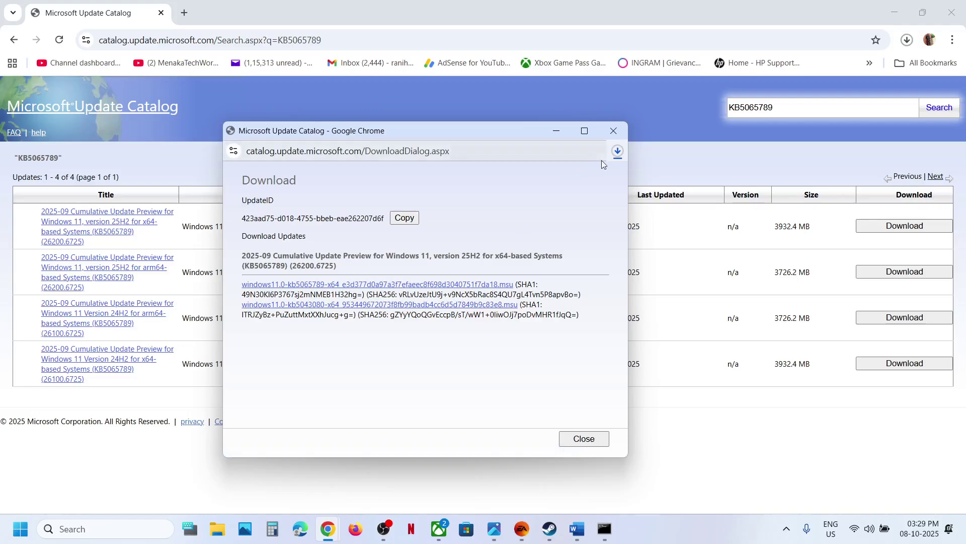
left_click(618, 151)
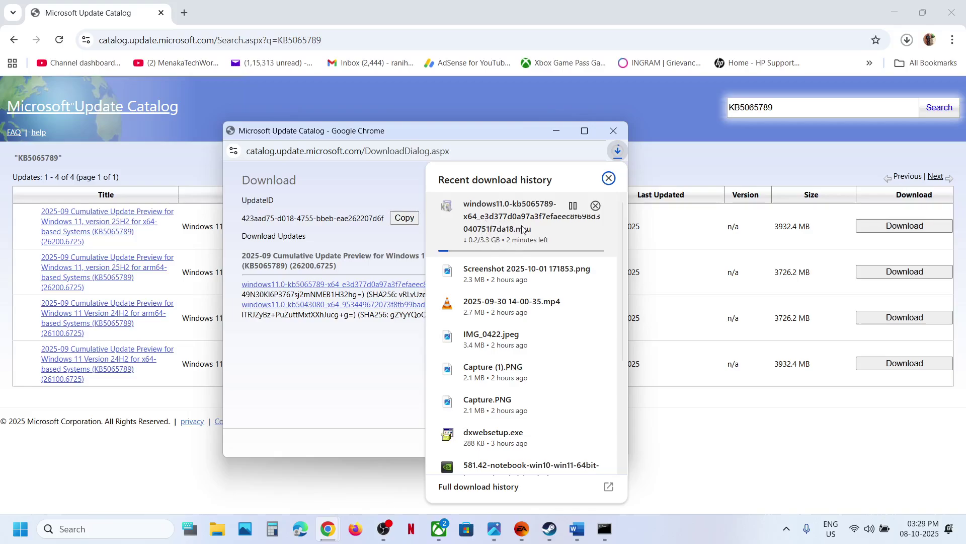
left_click(344, 372)
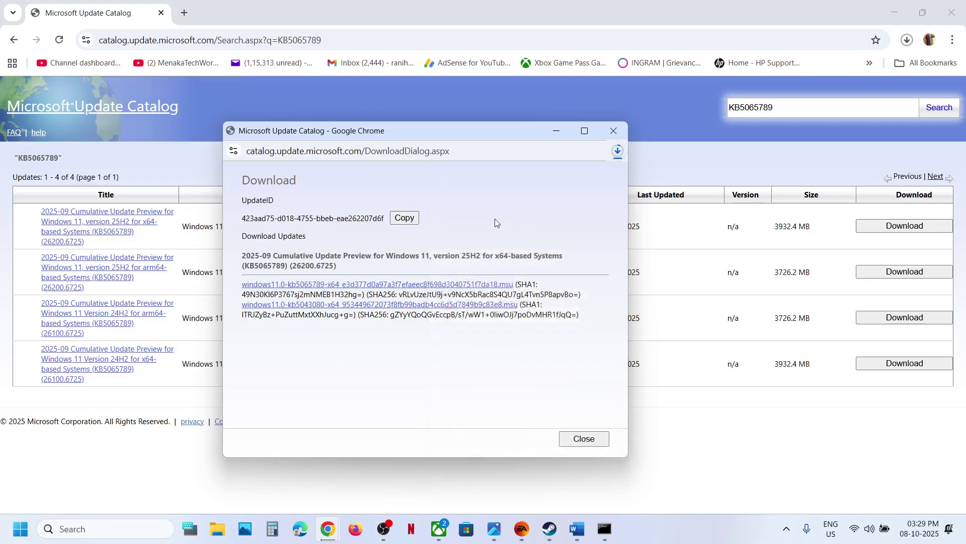
- Dismiss the Start power options and scroll the Word notes to Step 5
left_click(20, 529)
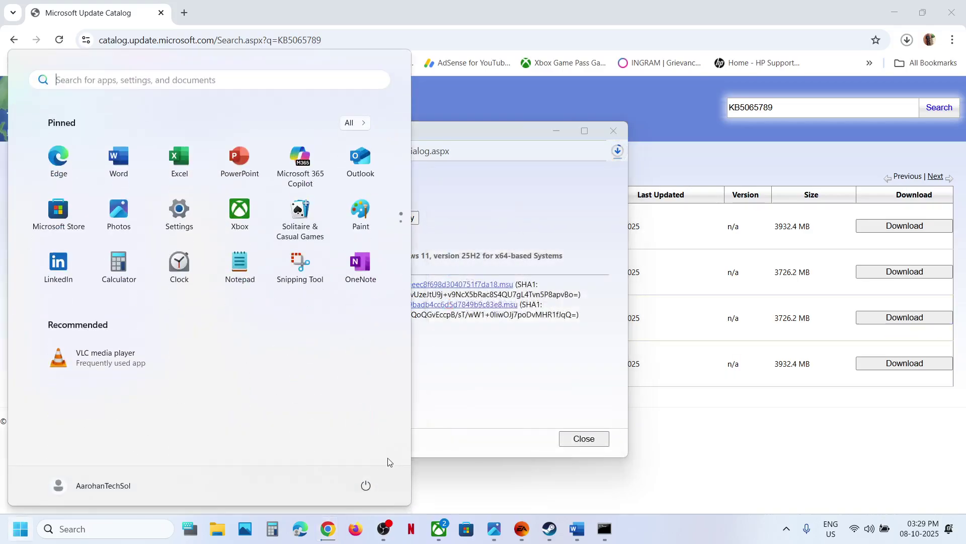
left_click(366, 484)
left_click(379, 464)
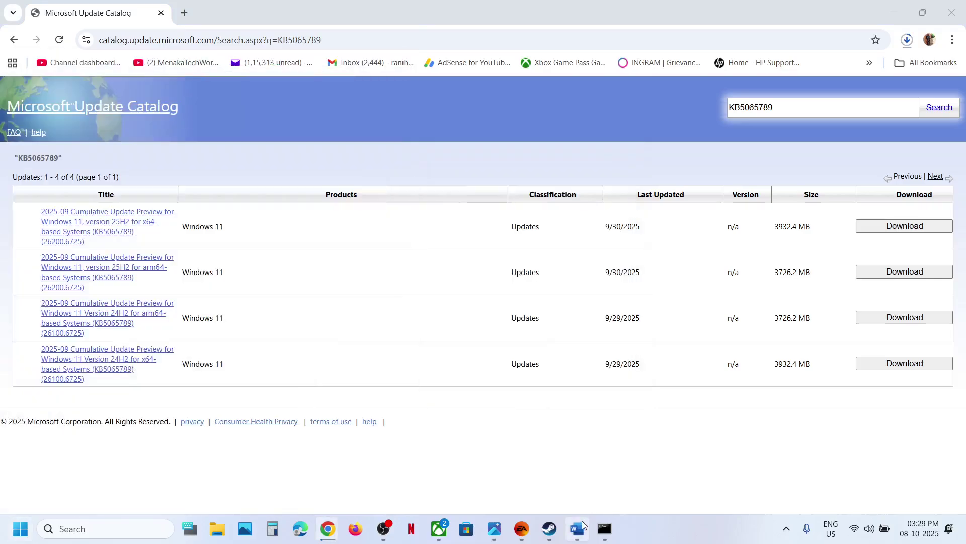
left_click(582, 523)
scroll(301, 260, "down", 3)
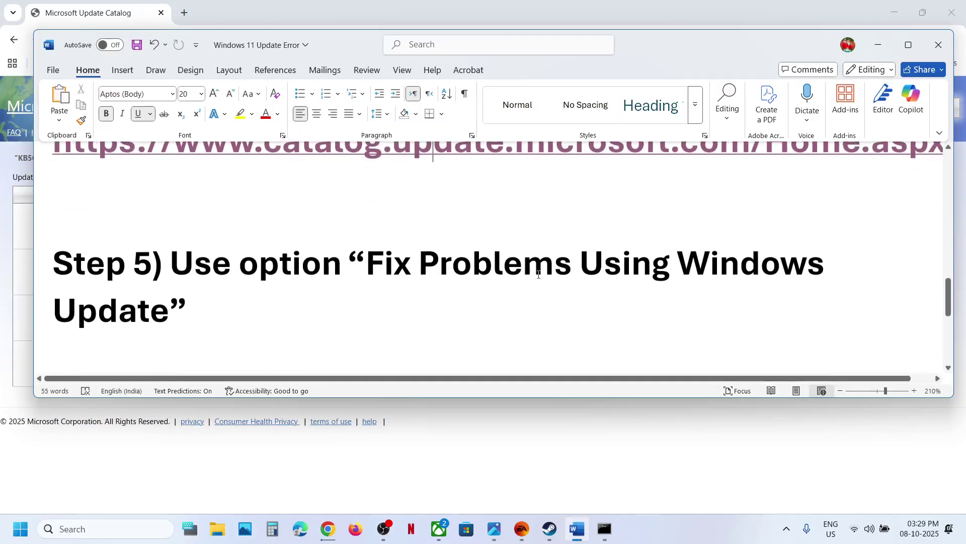
- Open Settings > Windows Update > Advanced options > Recovery, then bring the guide to Step 6, Use Media Creation Tool
left_click(436, 485)
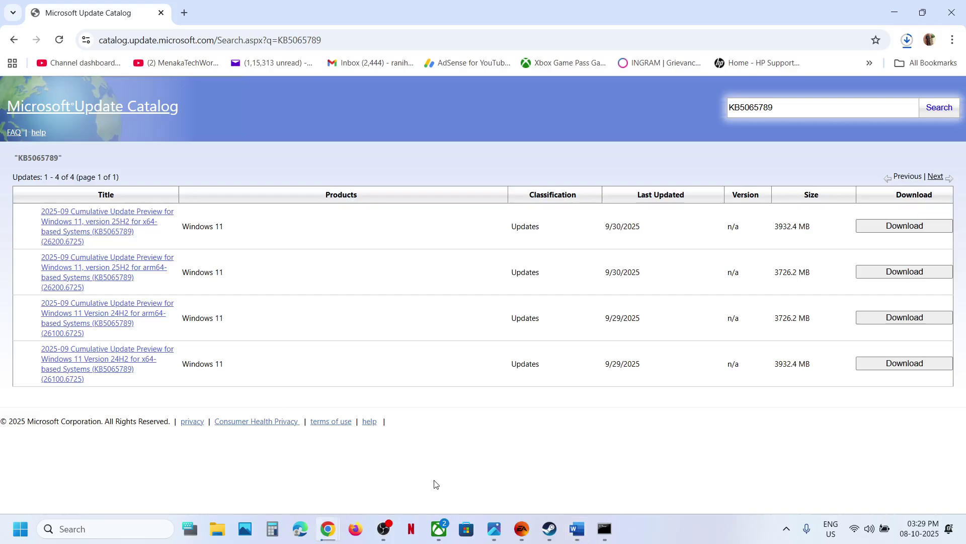
key("super+i")
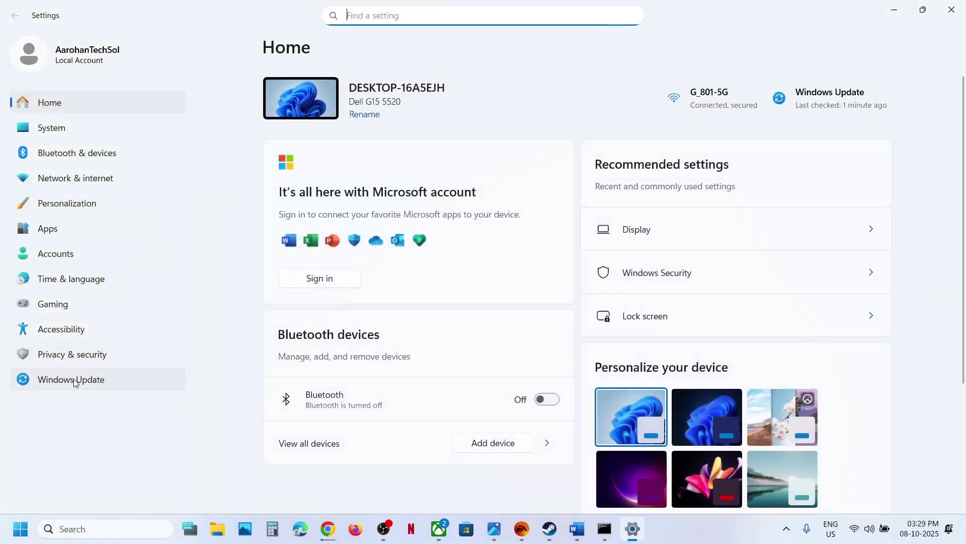
left_click(74, 382)
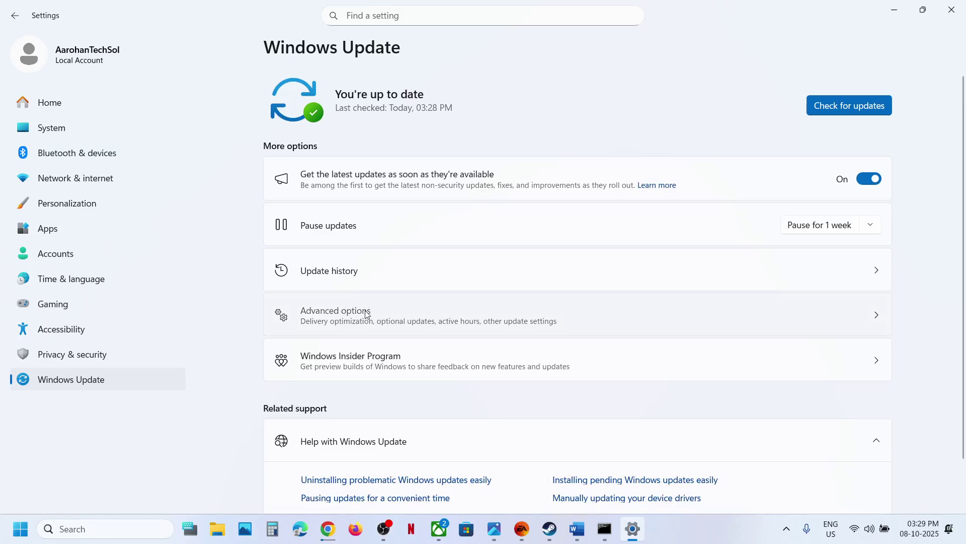
left_click(367, 315)
scroll(365, 315, "down", 3)
scroll(365, 315, "up", 1)
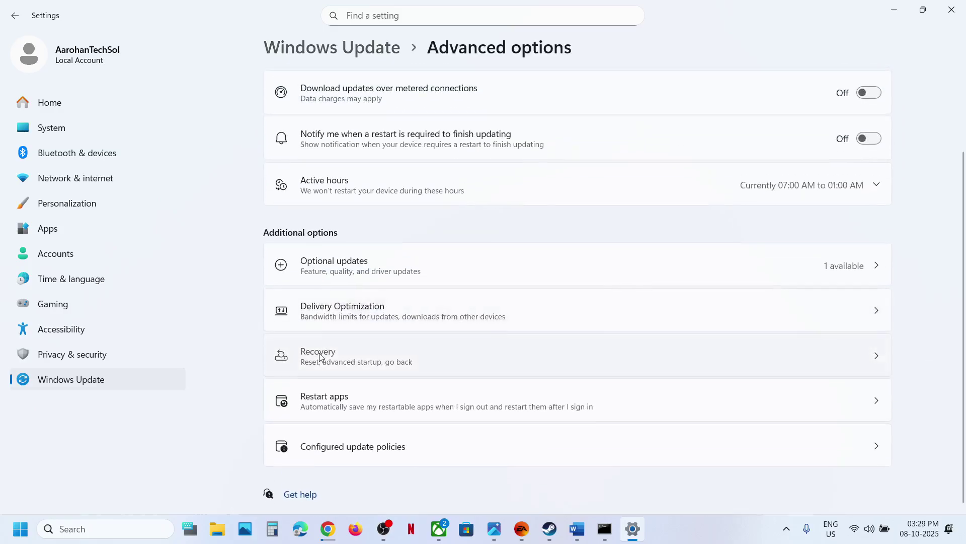
left_click(320, 357)
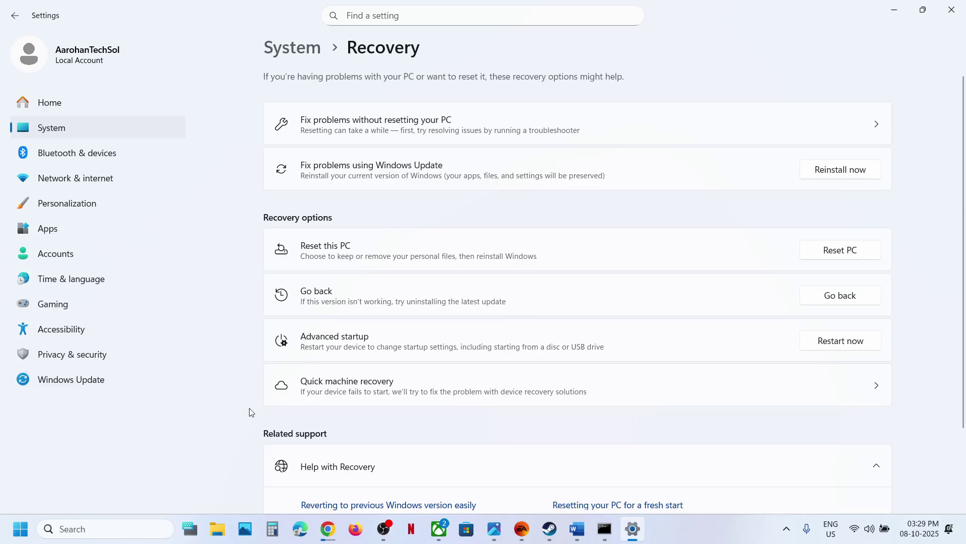
left_click(577, 537)
scroll(379, 289, "down", 5)
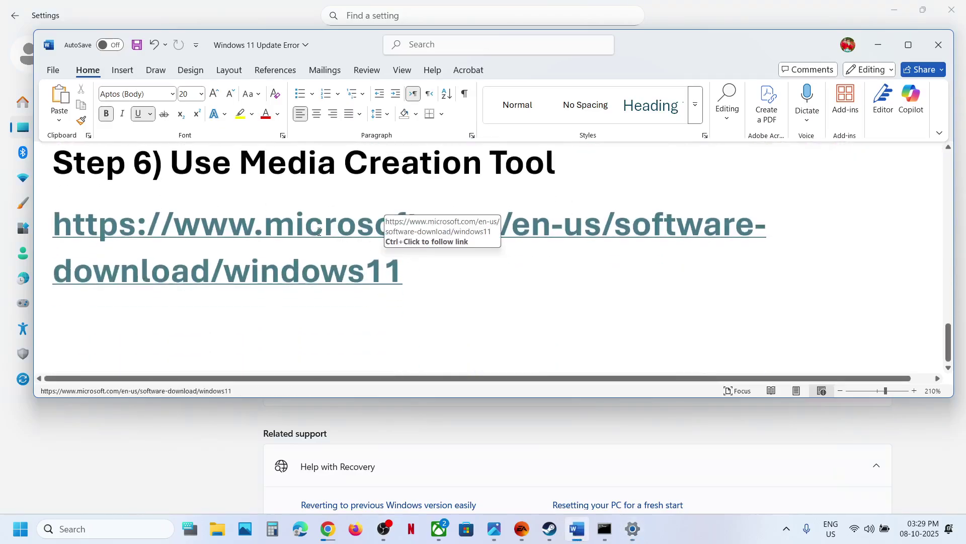
- Download MediaCreationTool.exe (20.4 MB) from Microsoft's Download Windows 11 page using the guide's link
left_click(305, 232, "ctrl")
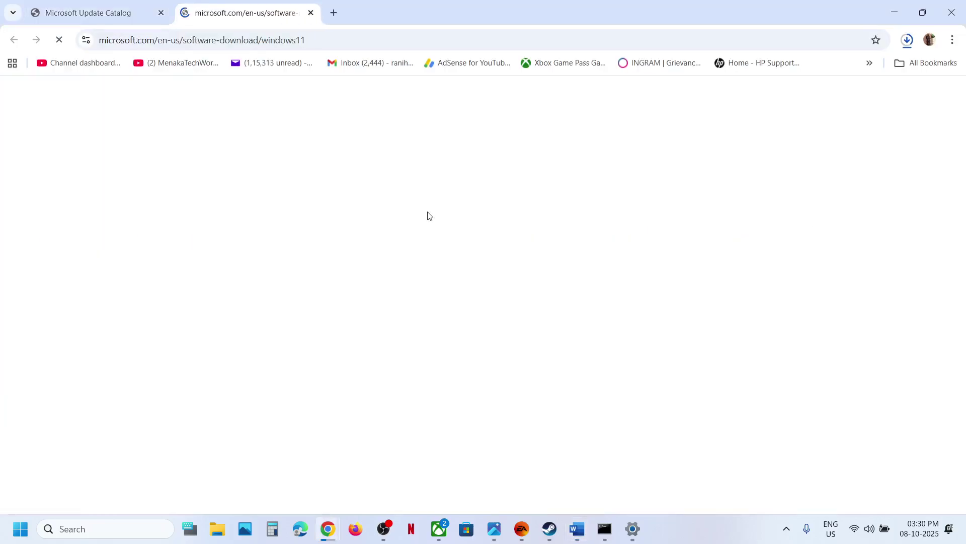
scroll(245, 388, "down", 7)
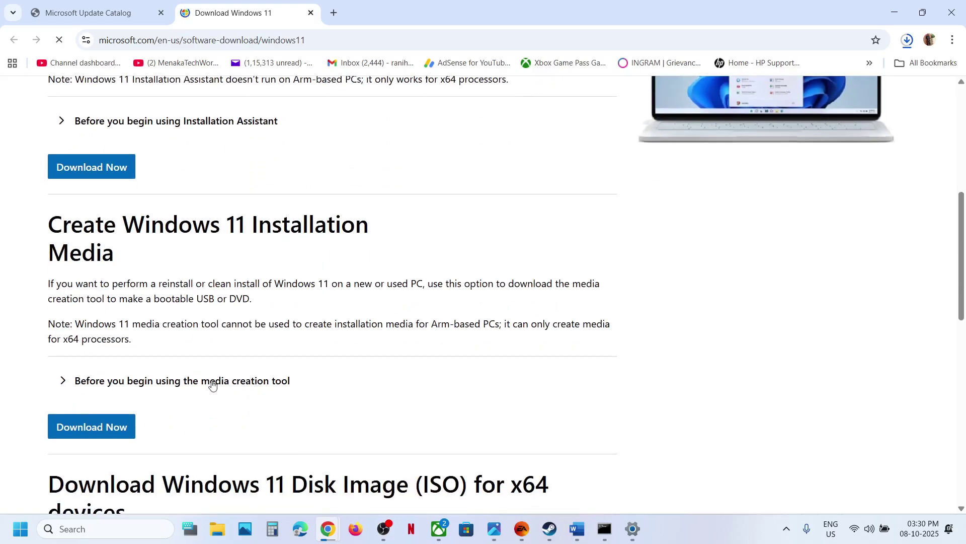
left_click(109, 431)
left_click(911, 44)
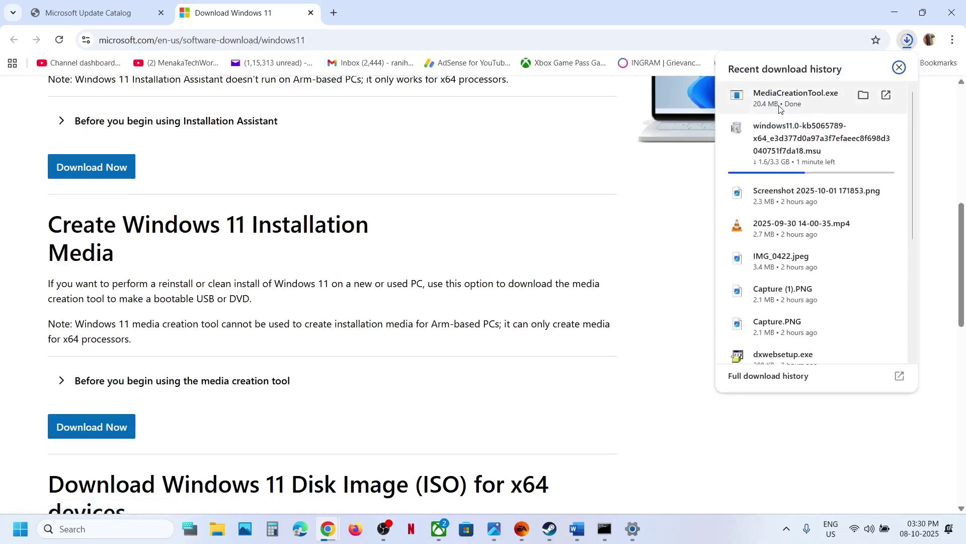
left_click(494, 528)
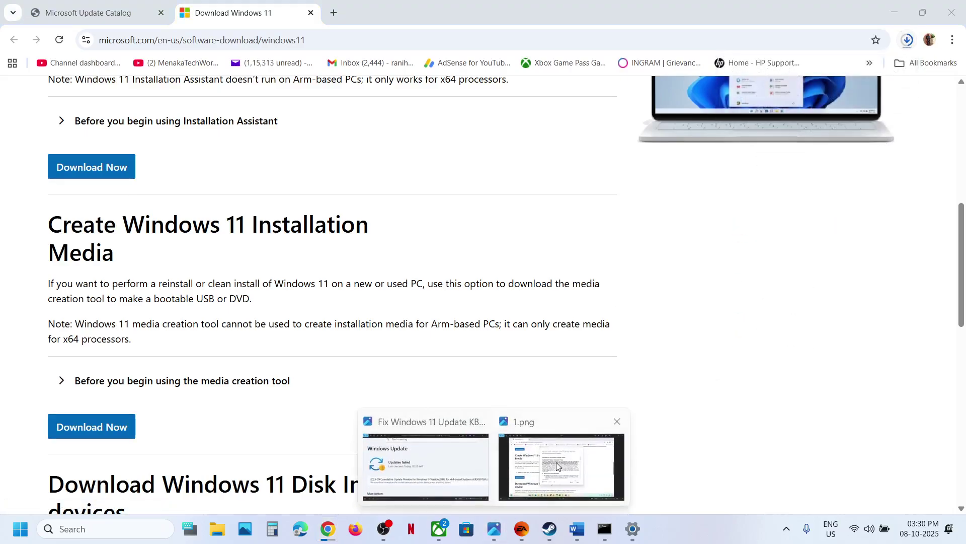
- Page through the Media Creation Tool screenshots from 1.png's license terms to 13.png's Install Windows 11 screen
left_click(556, 462)
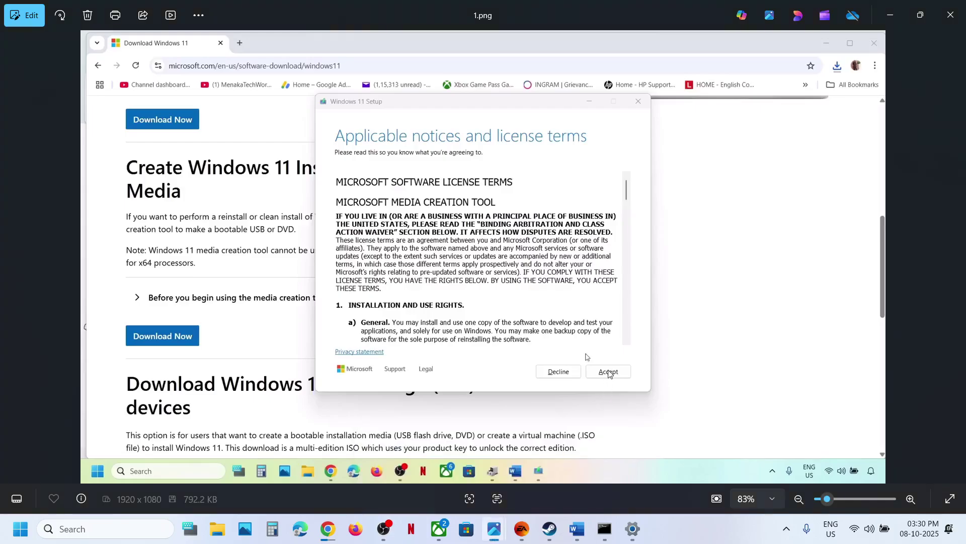
key("Right")
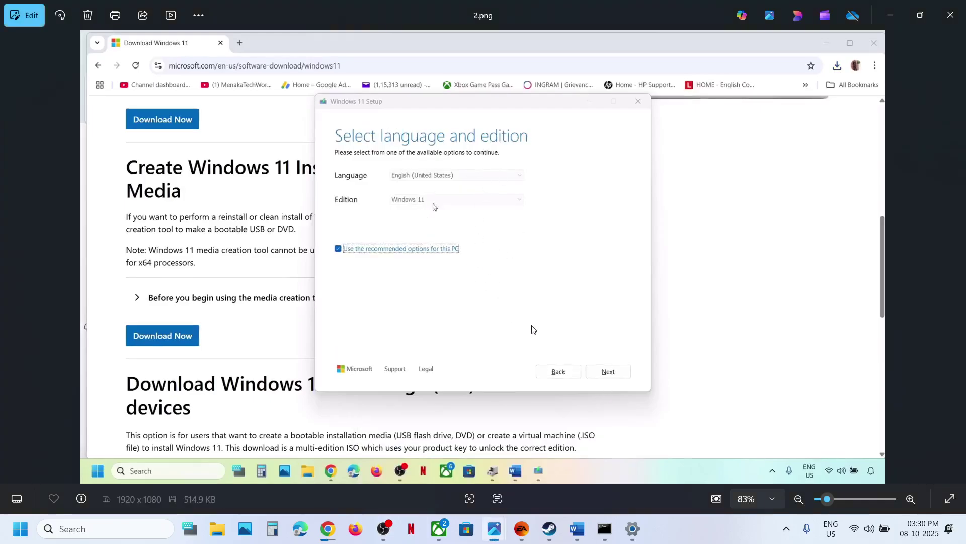
key("Right")
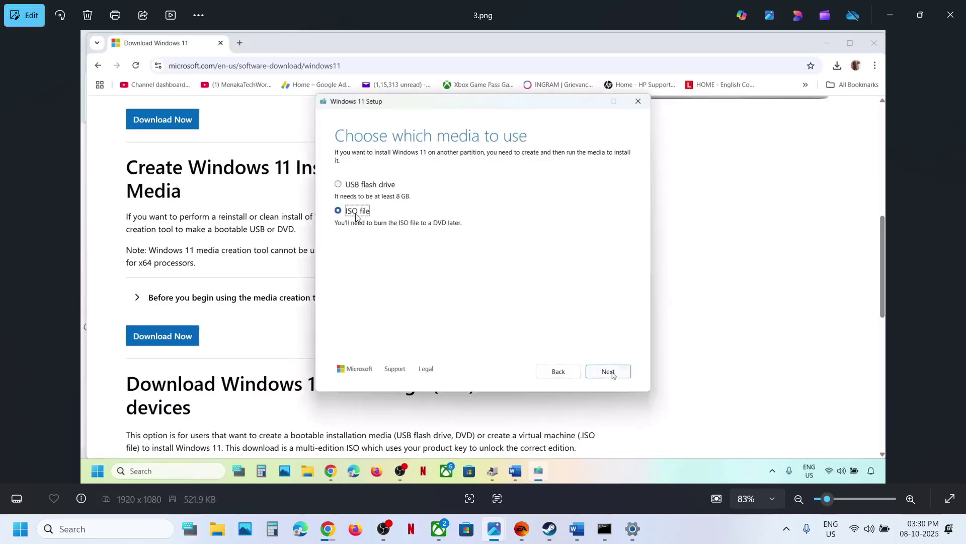
key("Right")
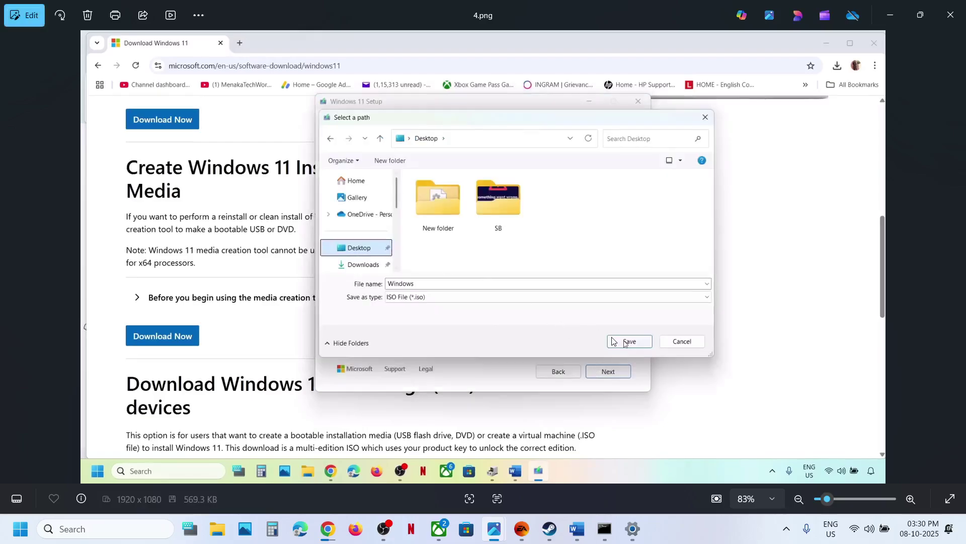
key("Right")
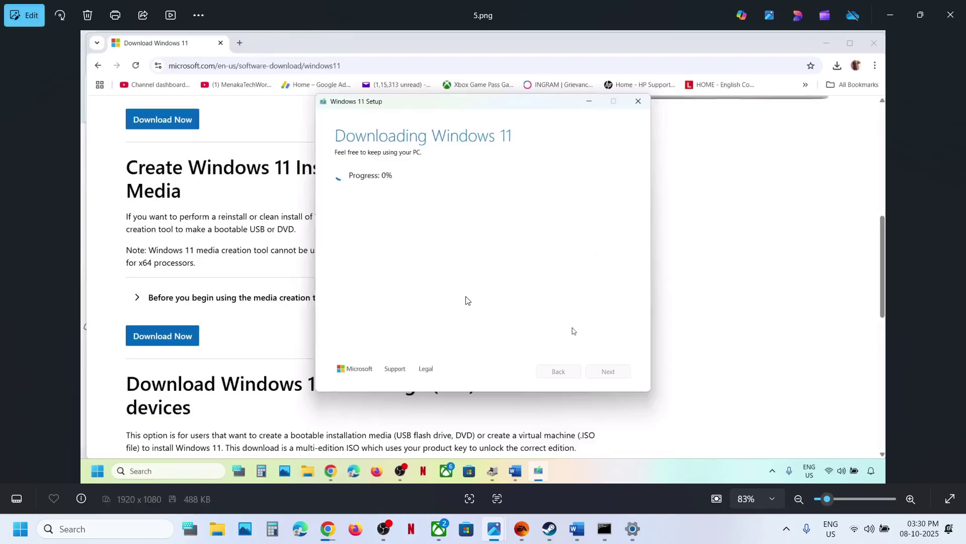
key("Right")
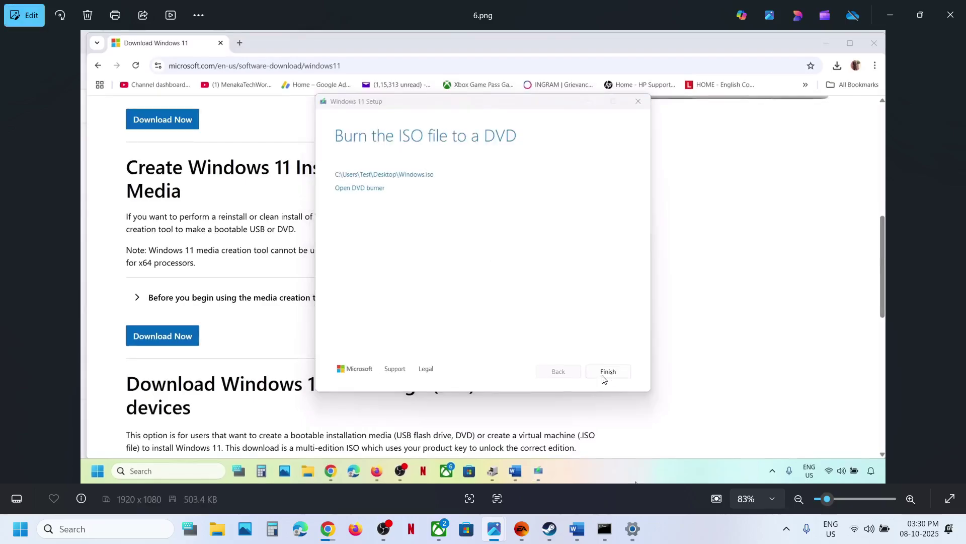
key("Right")
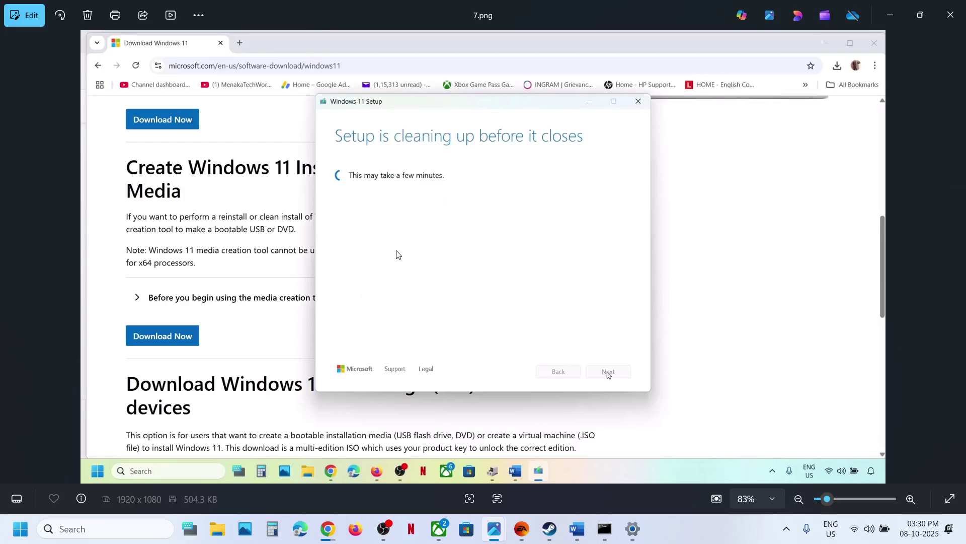
key("Right")
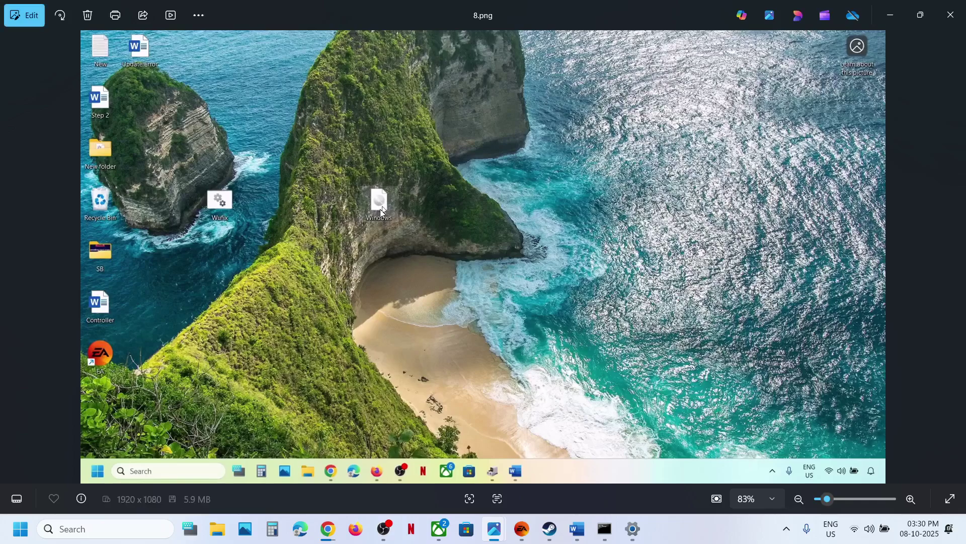
key("Right")
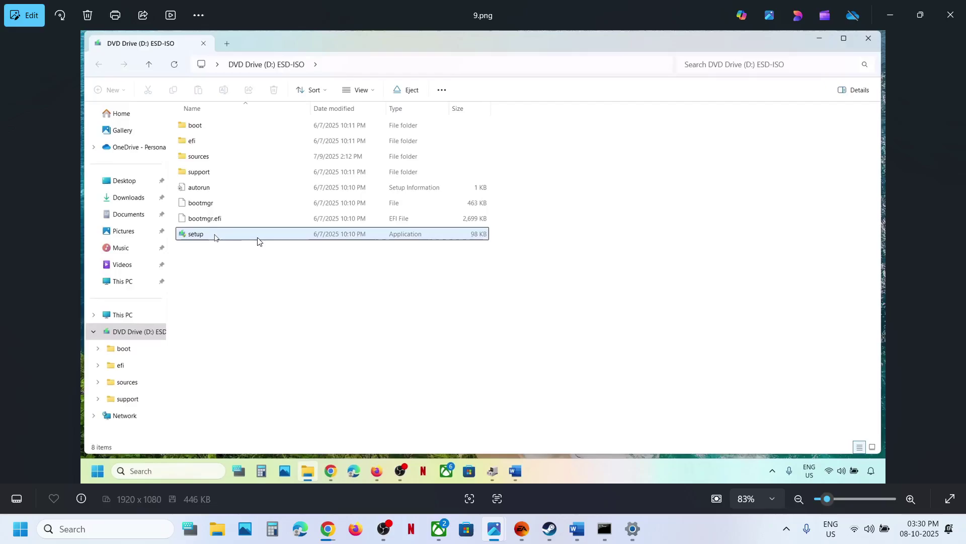
key("Right")
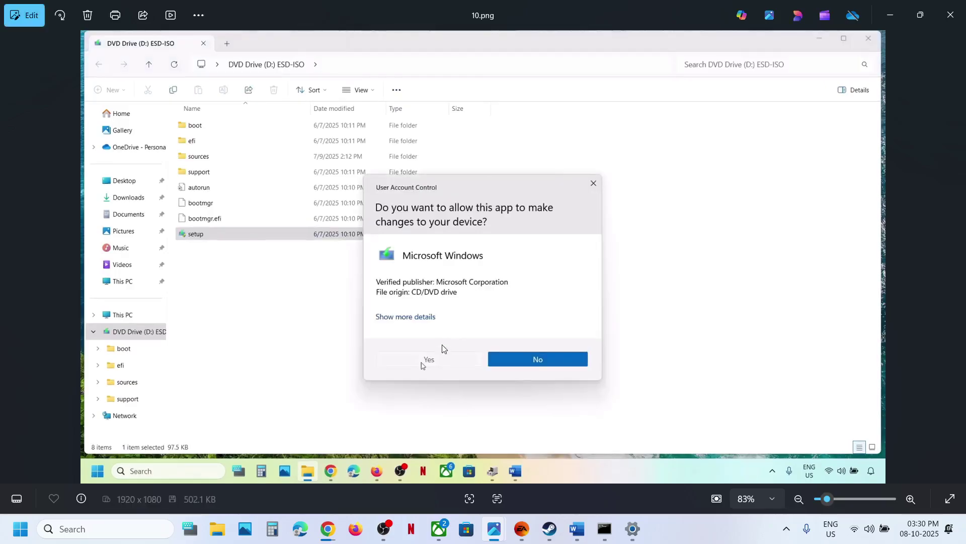
key("Right")
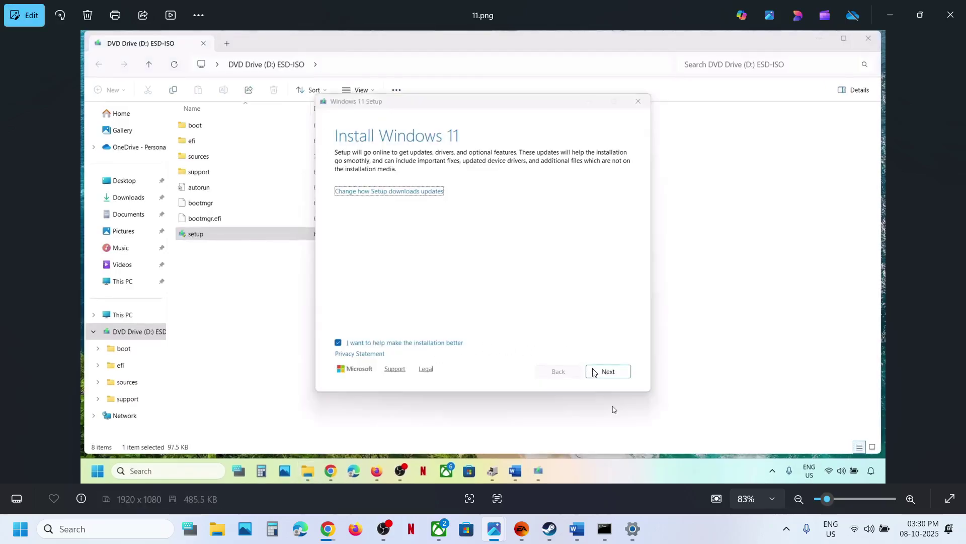
key("Right")
key("Right")
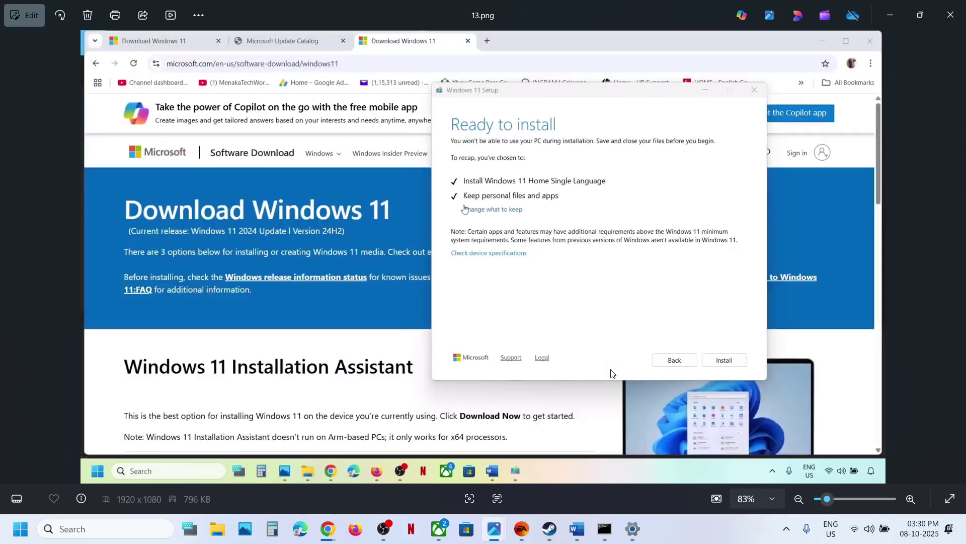